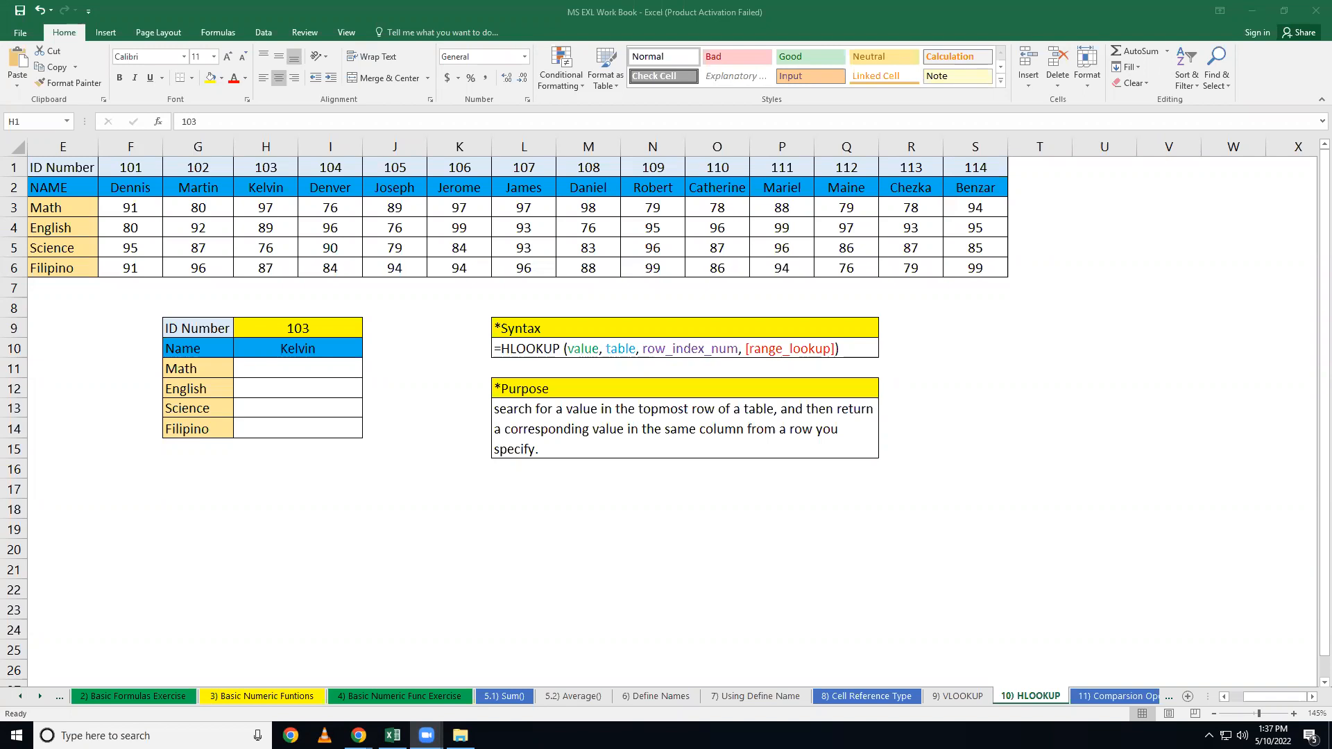
# Examine the lookup form's ID Number, Name and subject cells in G9:I14 below the grades table
pyautogui.click(1036, 452)
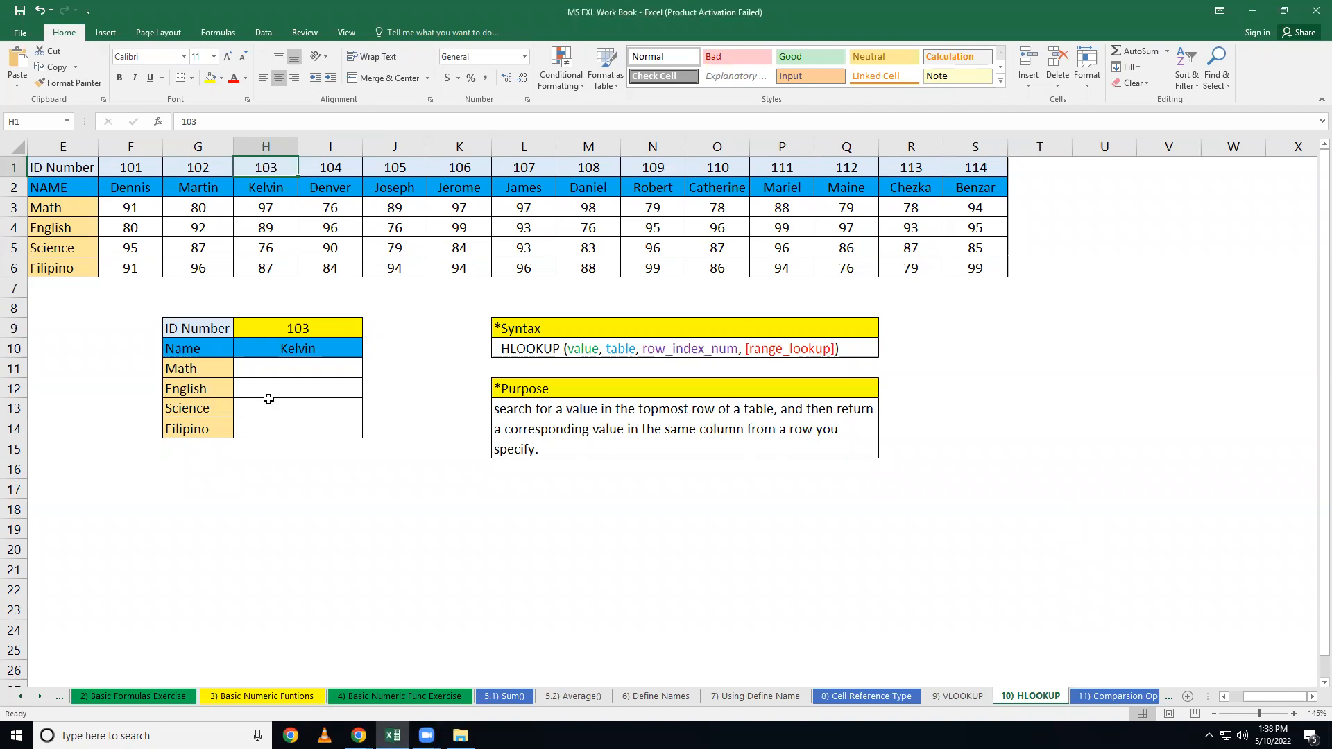
pyautogui.moveTo(184, 327); pyautogui.dragTo(316, 428)
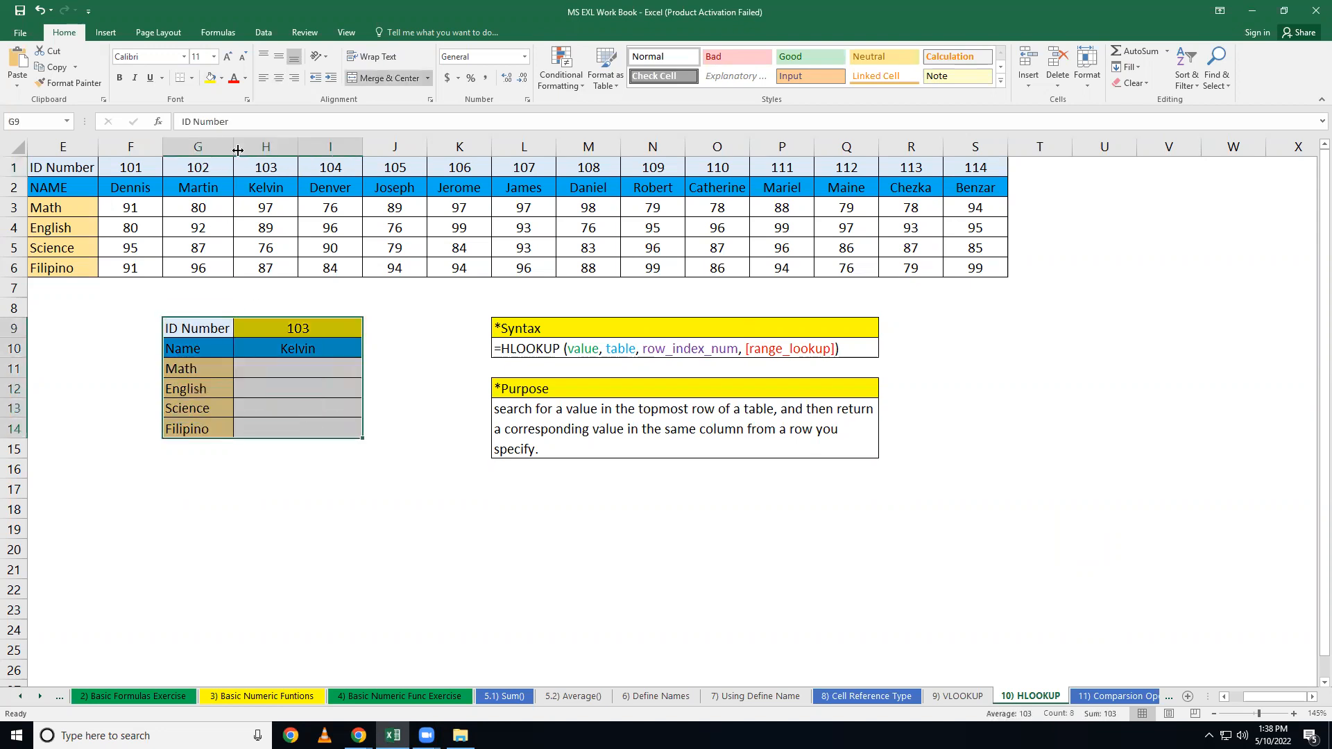
pyautogui.click(553, 320)
pyautogui.click(462, 312)
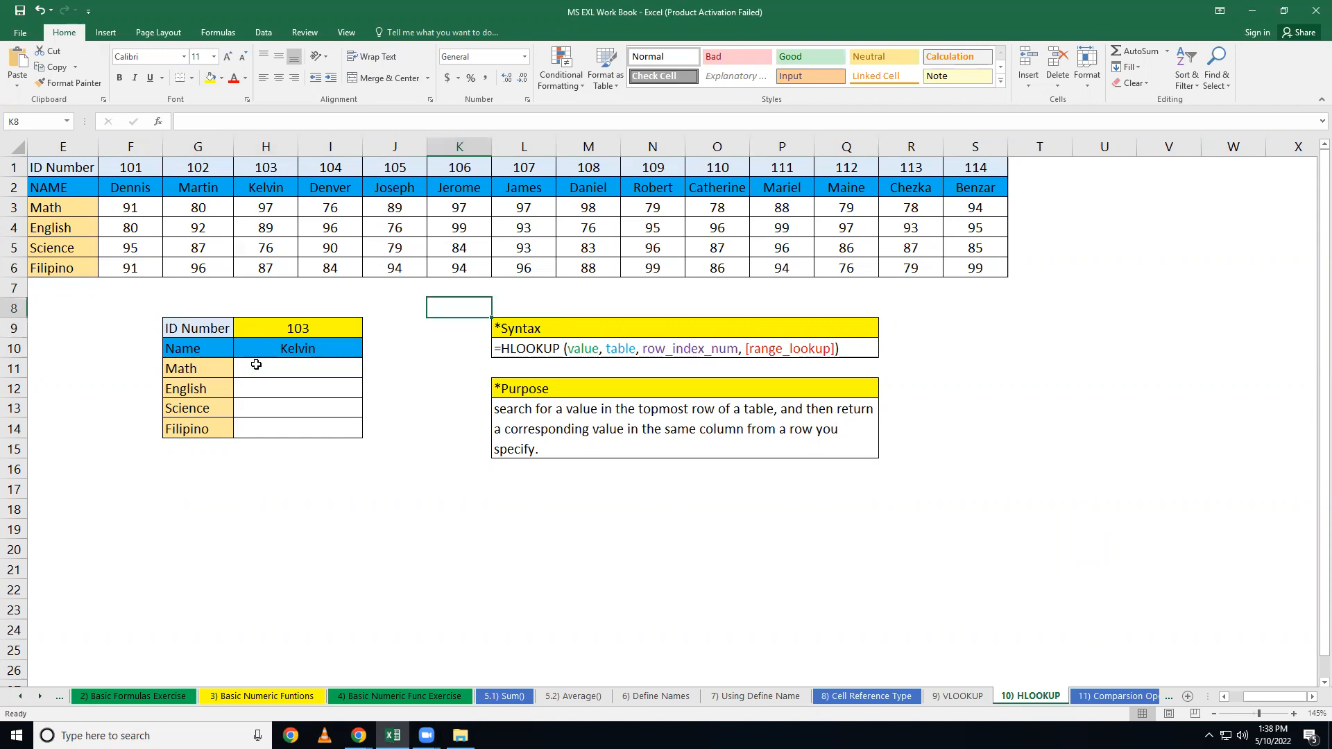
pyautogui.click(310, 325)
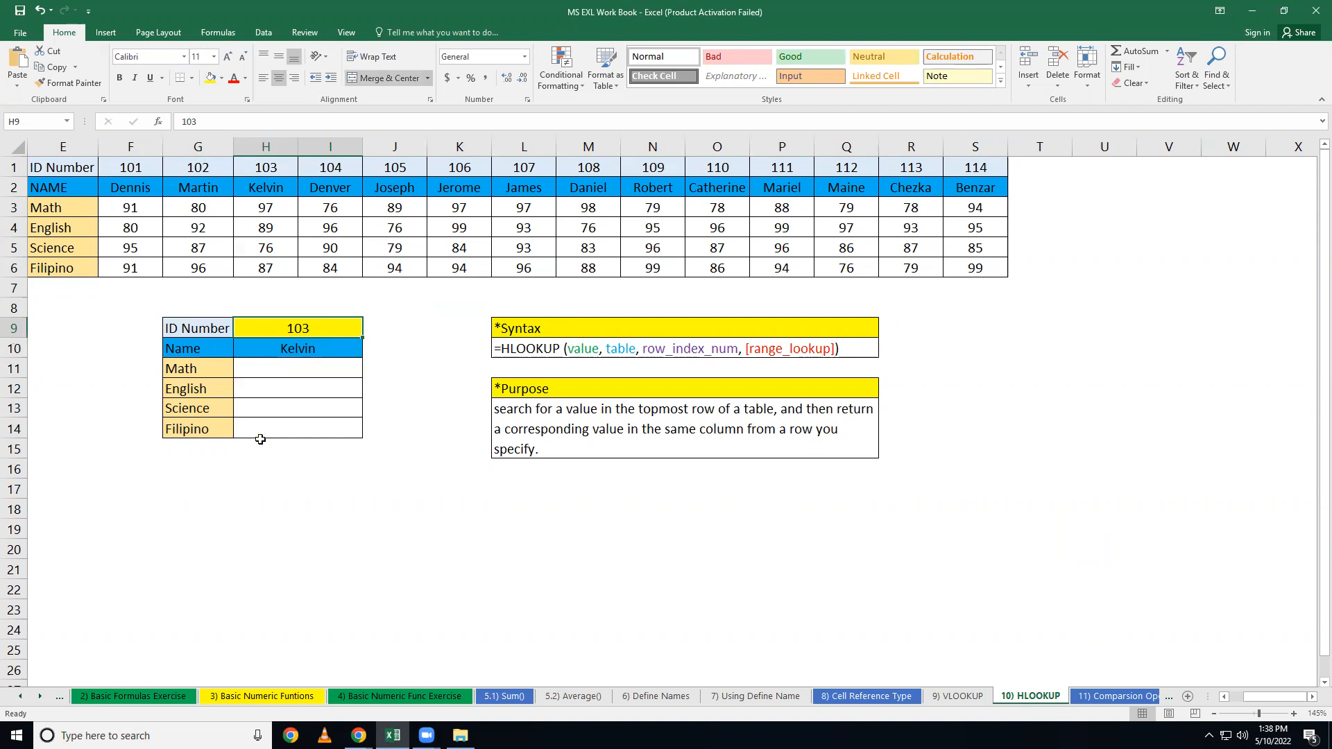
pyautogui.click(323, 489)
pyautogui.click(197, 352)
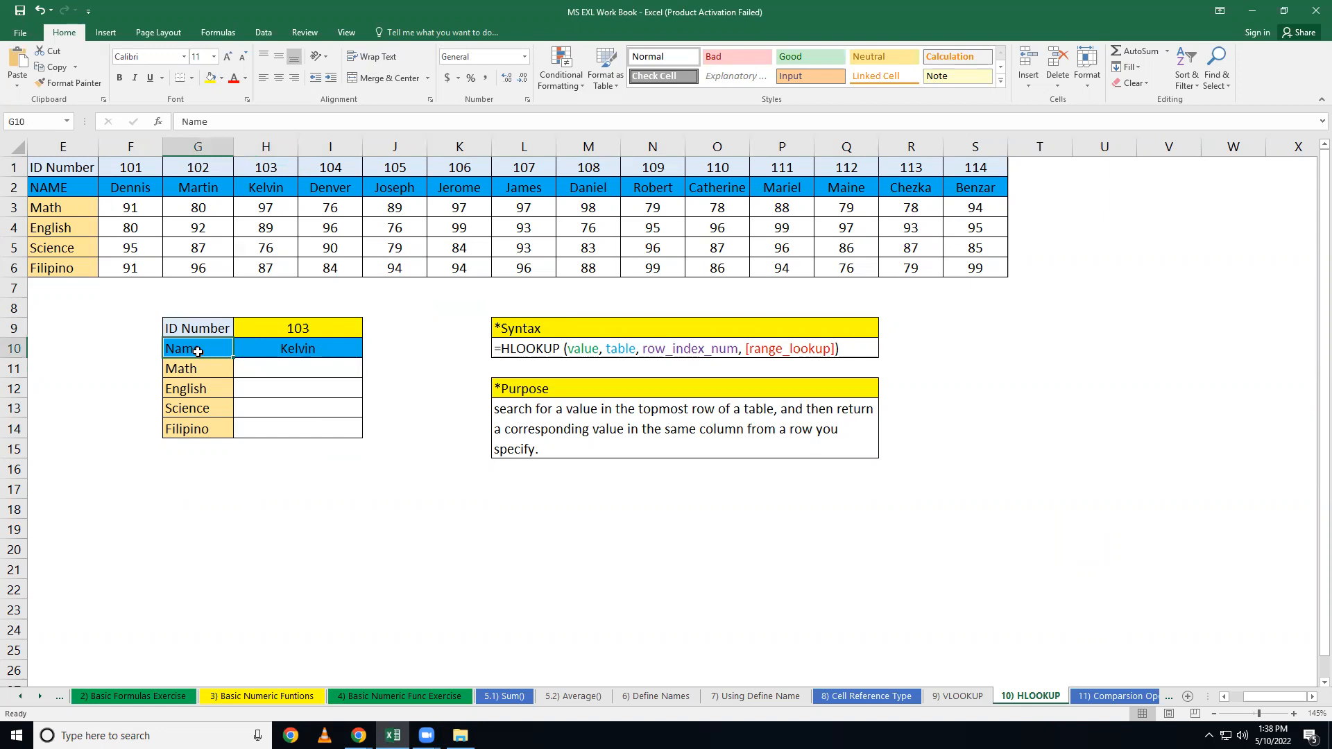
pyautogui.click(313, 551)
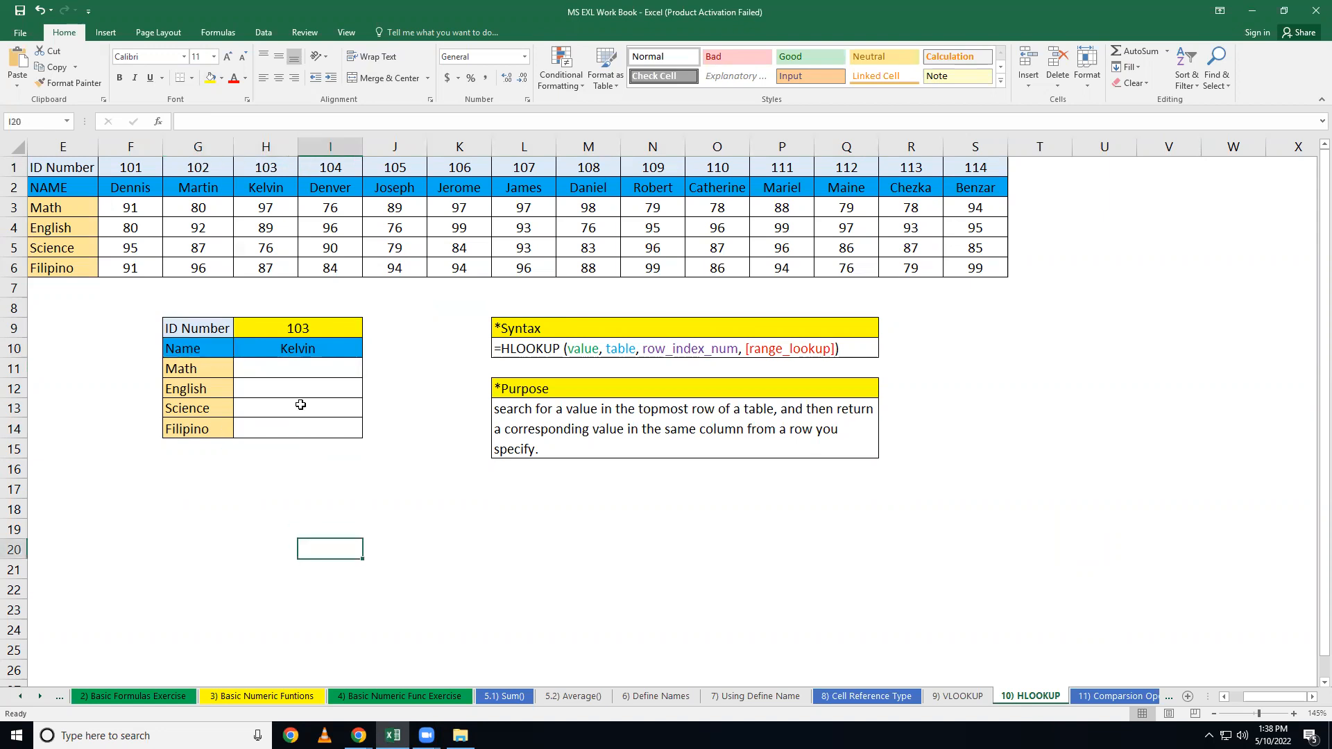
pyautogui.click(308, 370)
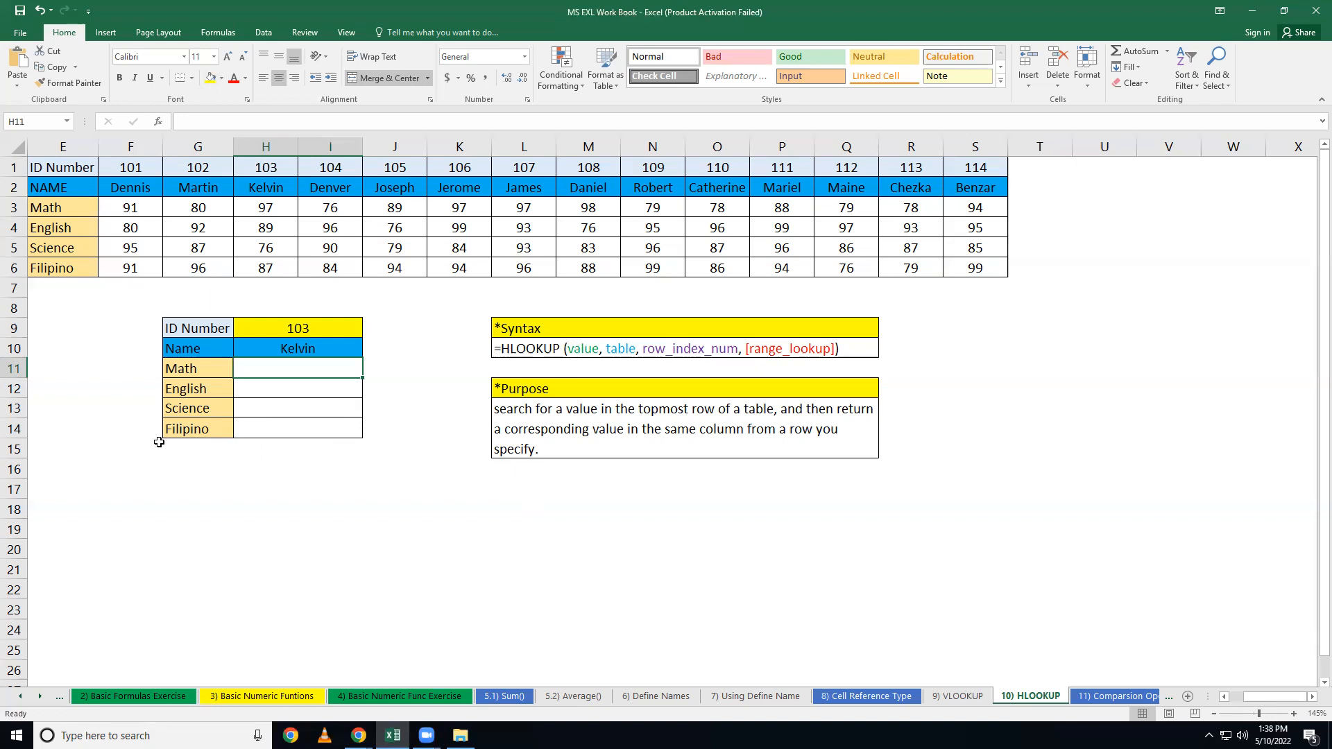
# Inspect rows 2 to 6 and columns F to O of the grades table, one at a time
pyautogui.click(12, 187)
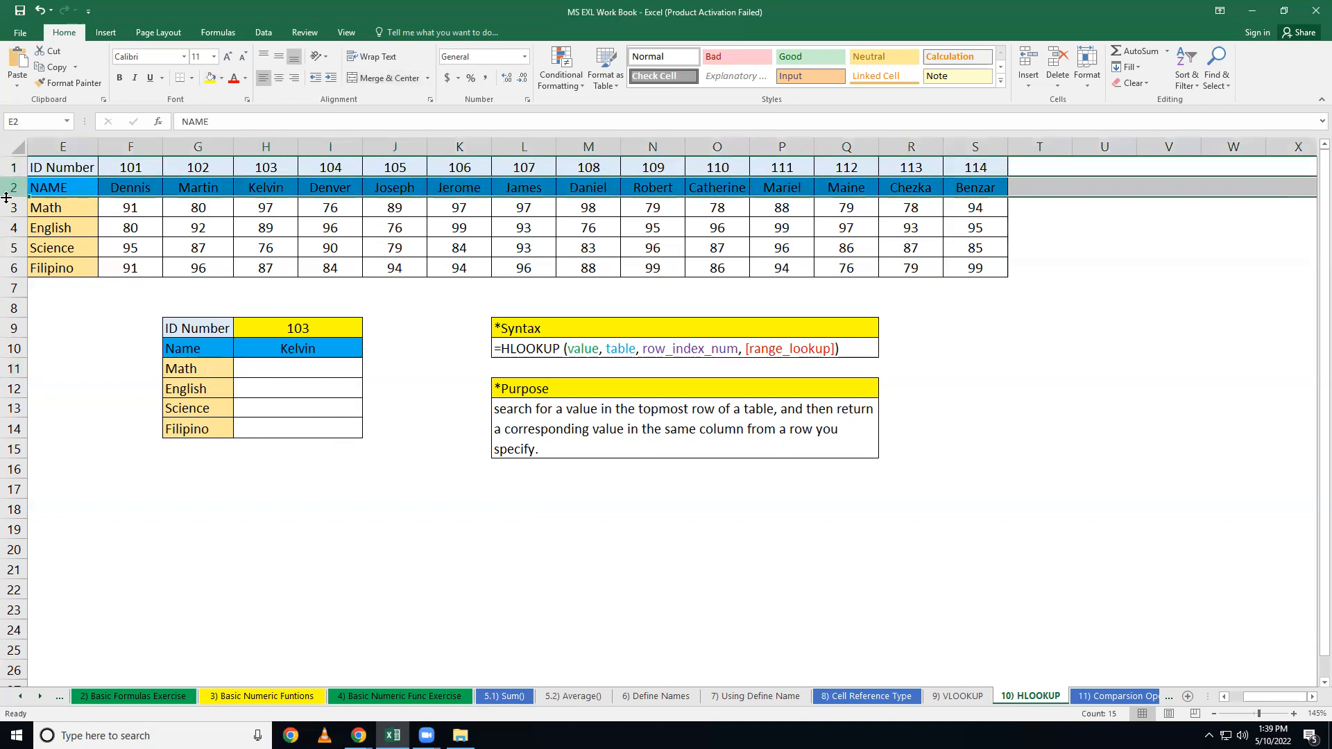
pyautogui.click(12, 207)
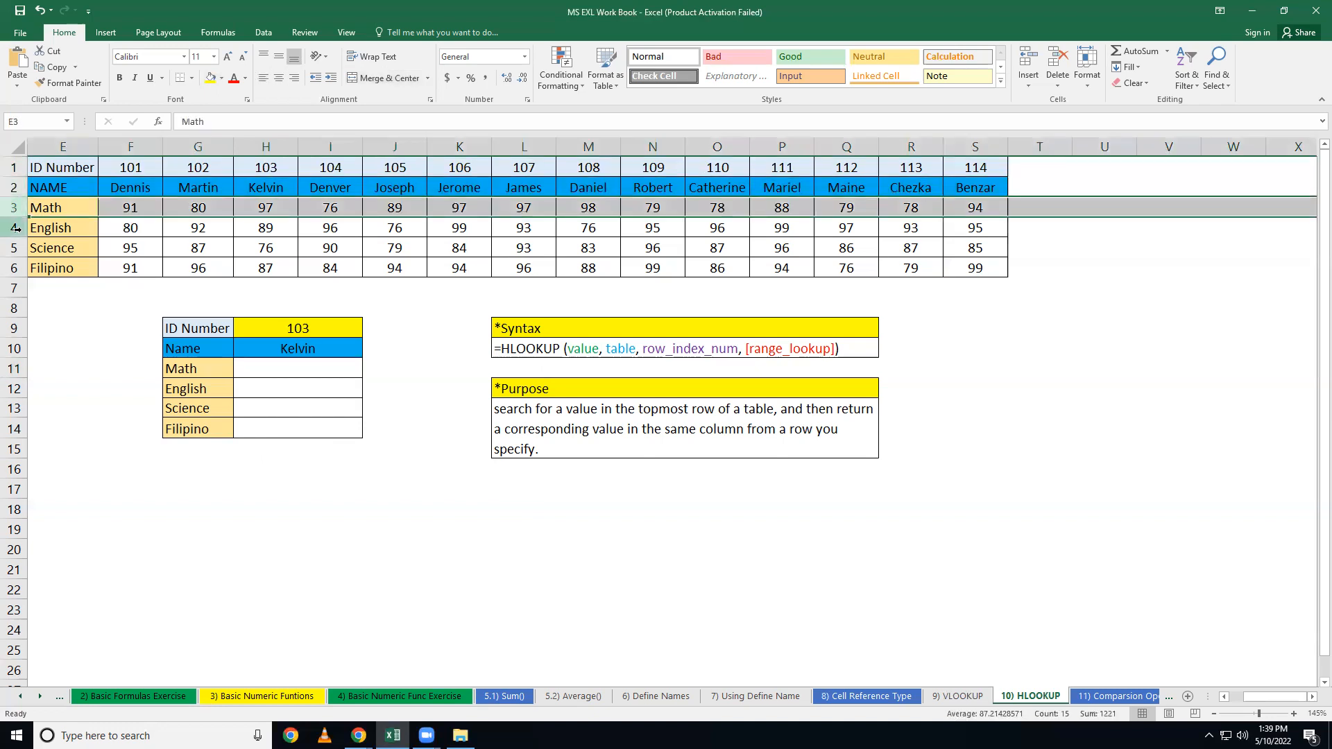
pyautogui.click(12, 228)
pyautogui.click(12, 247)
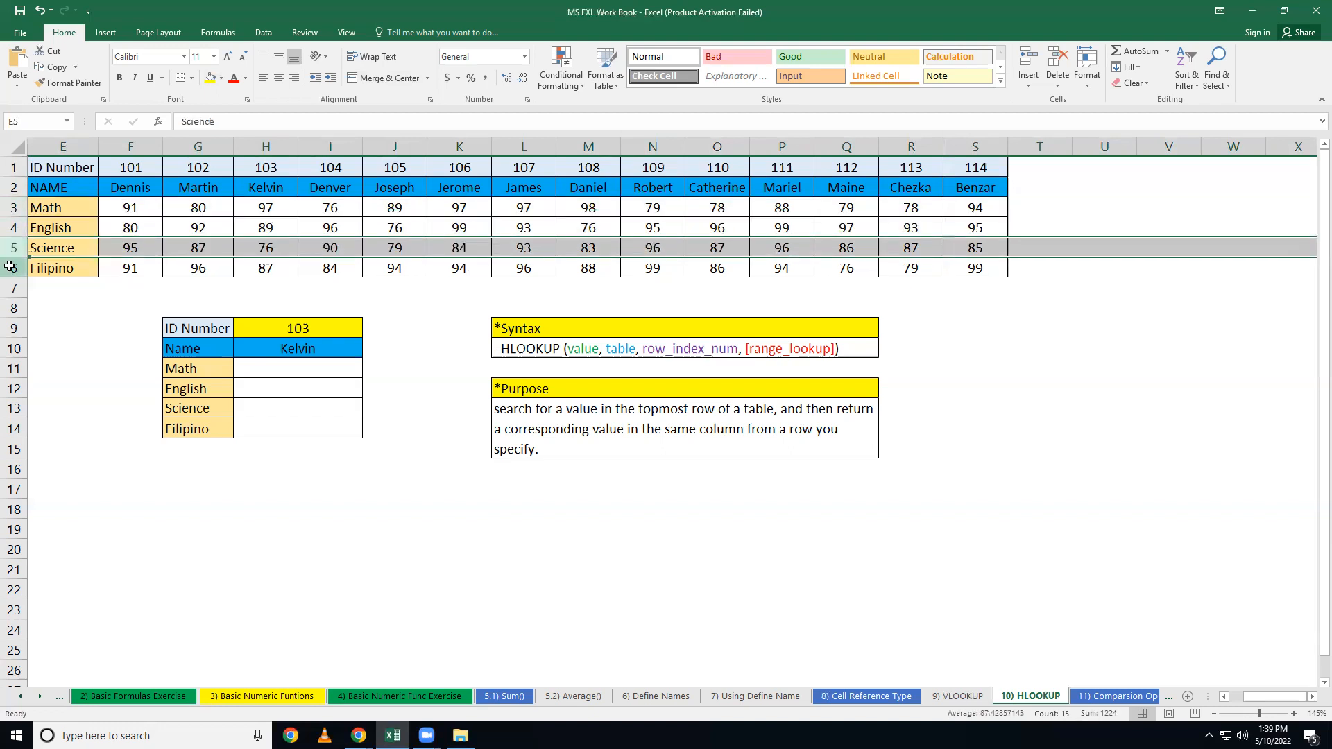
pyautogui.click(12, 268)
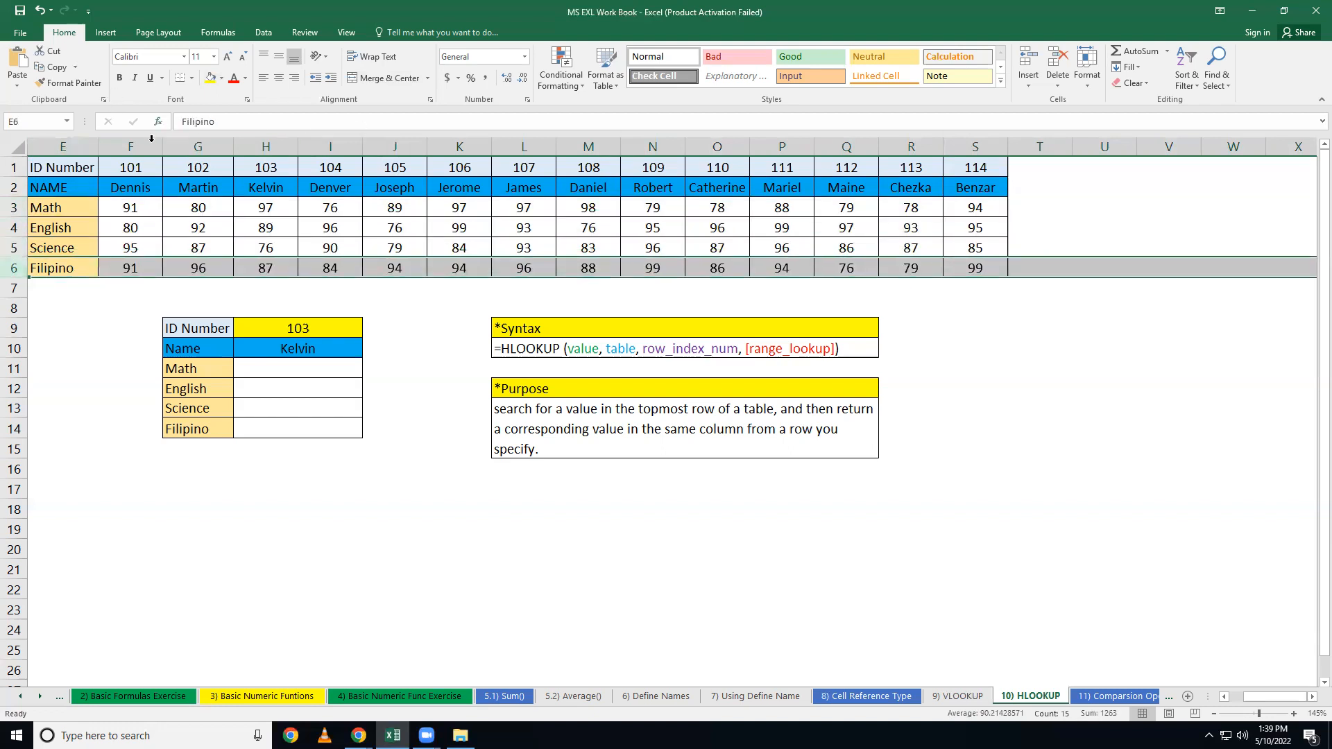
pyautogui.click(128, 142)
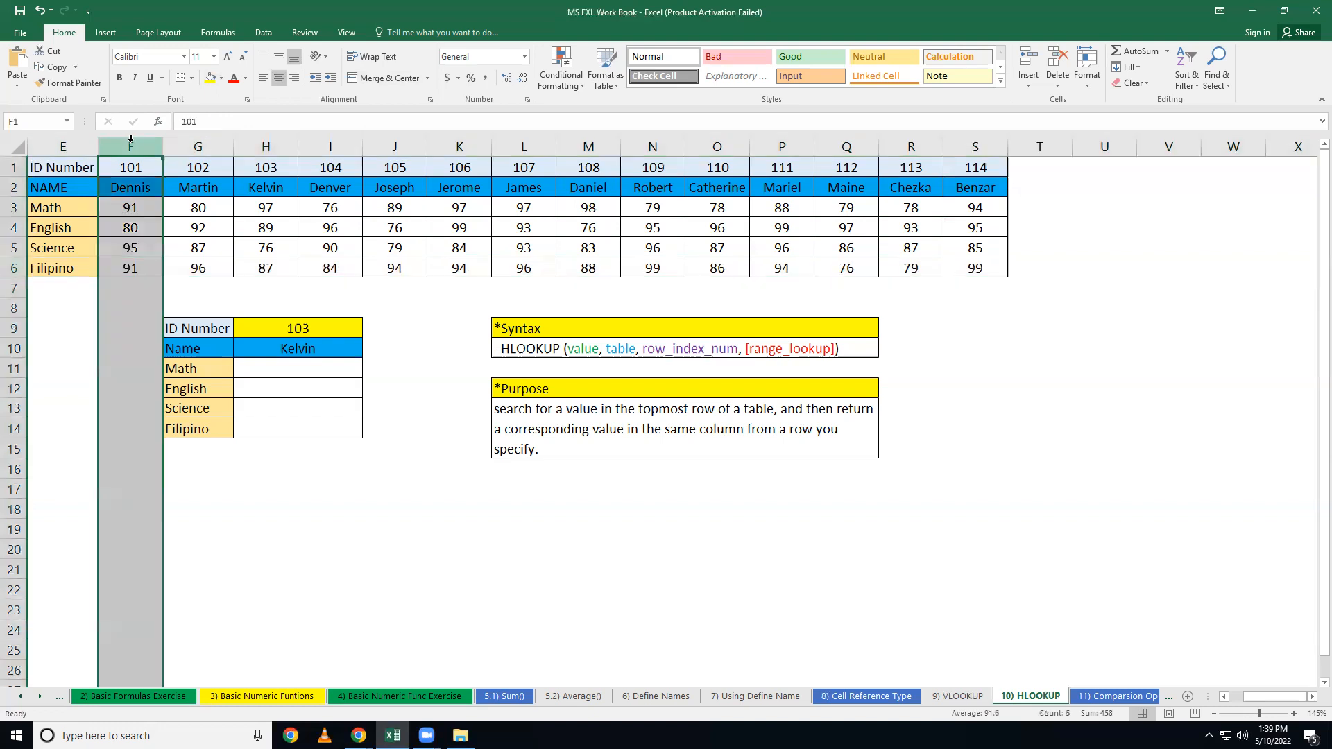
pyautogui.click(198, 142)
pyautogui.click(266, 142)
pyautogui.click(350, 142)
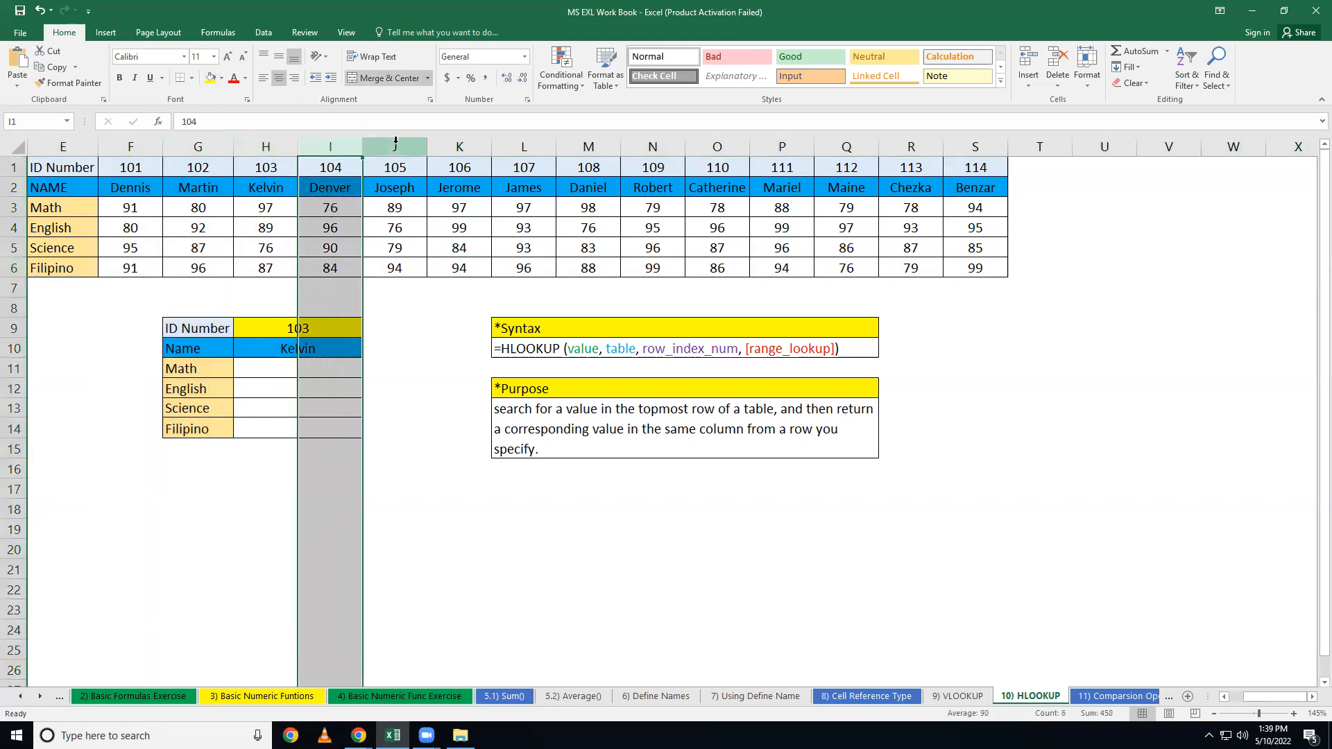
pyautogui.click(393, 143)
pyautogui.click(450, 143)
pyautogui.click(535, 146)
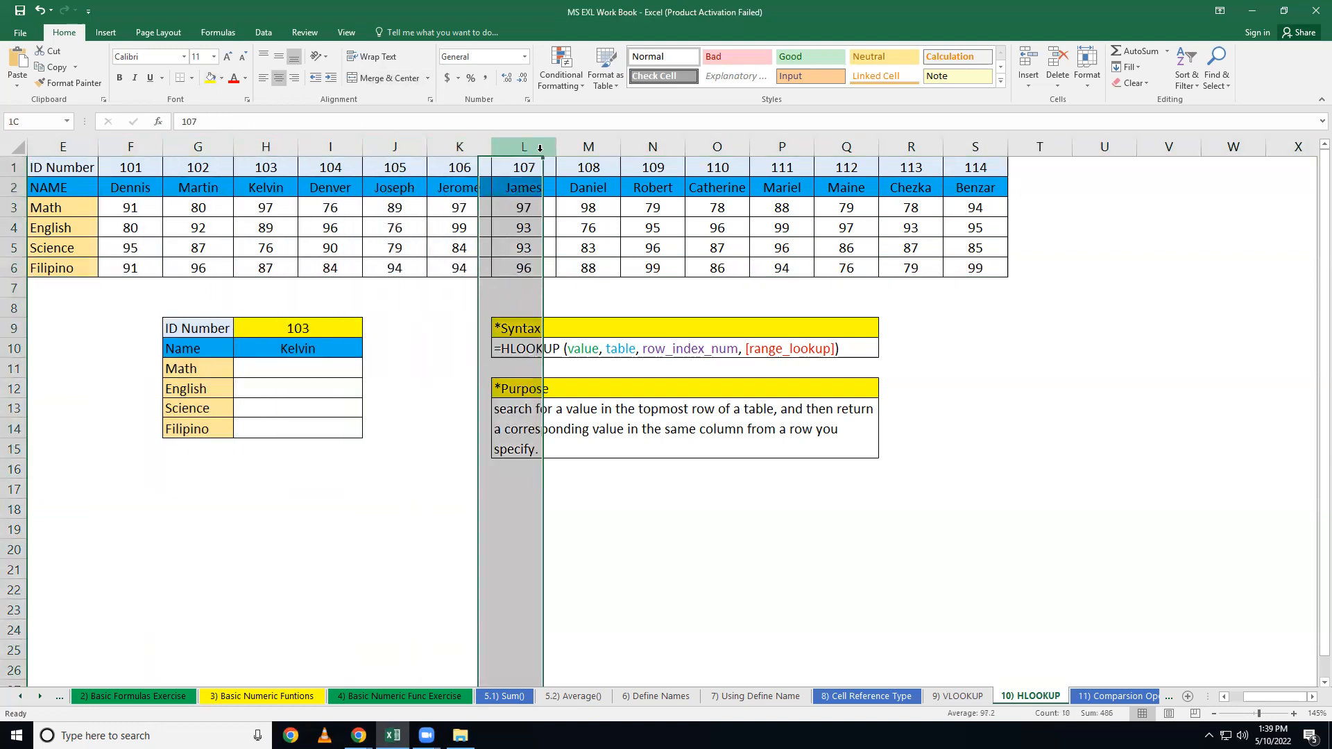
pyautogui.click(588, 146)
pyautogui.click(653, 145)
pyautogui.click(717, 143)
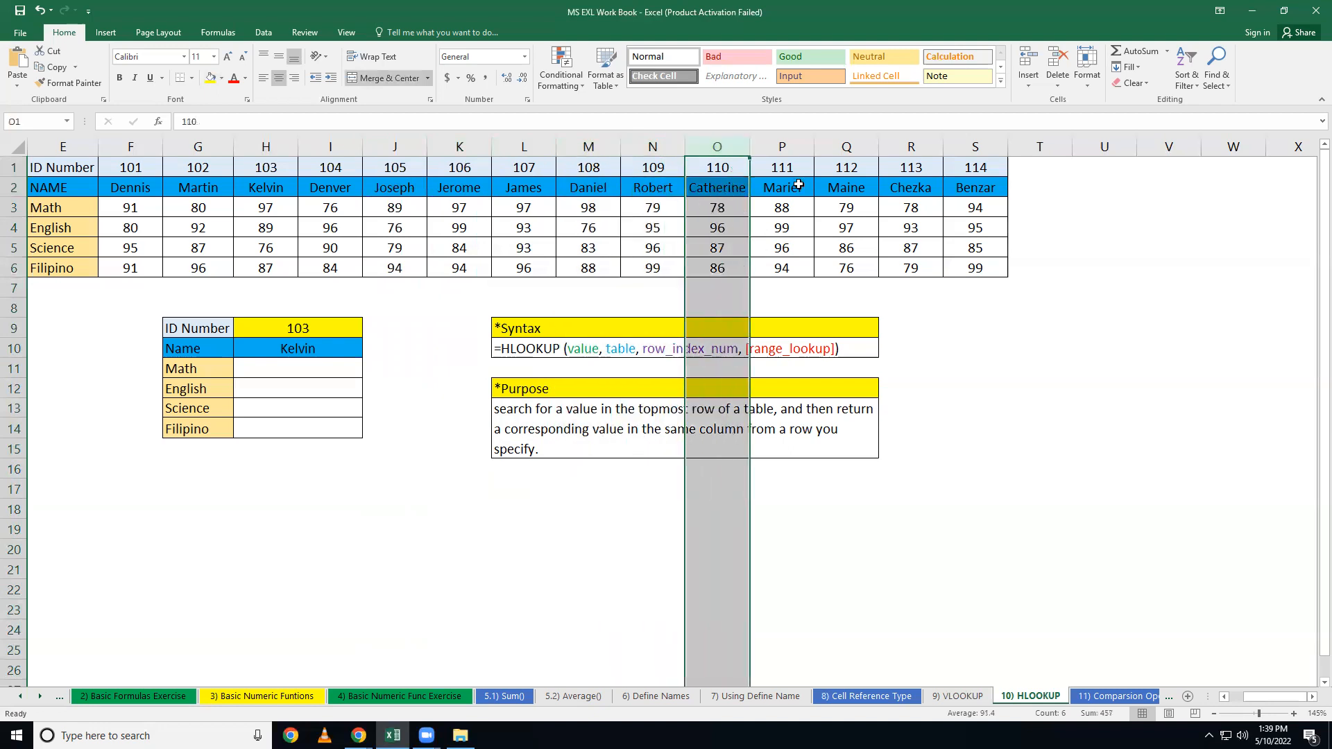
pyautogui.click(971, 386)
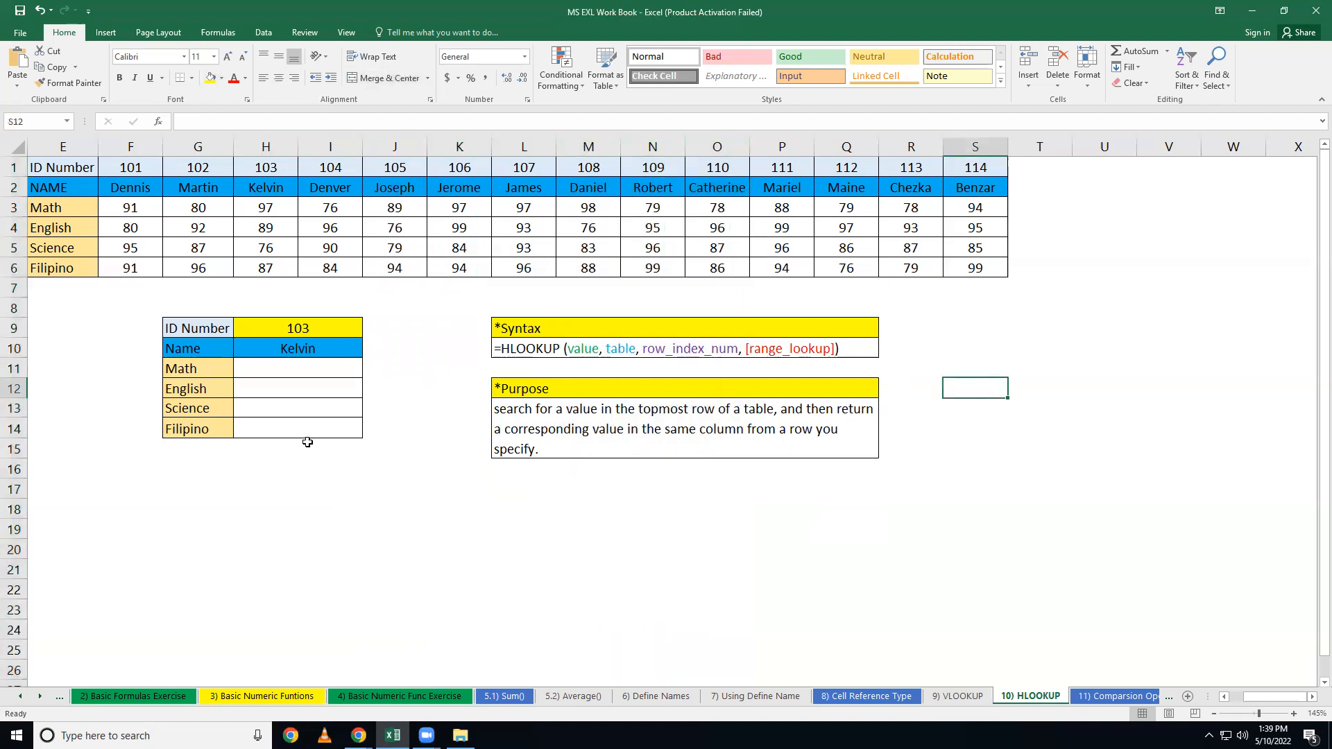
# Clear the existing formula from the Name result cell H10 in the lookup form
pyautogui.click(345, 349)
pyautogui.doubleClick(348, 350)
pyautogui.press('BackSpace')
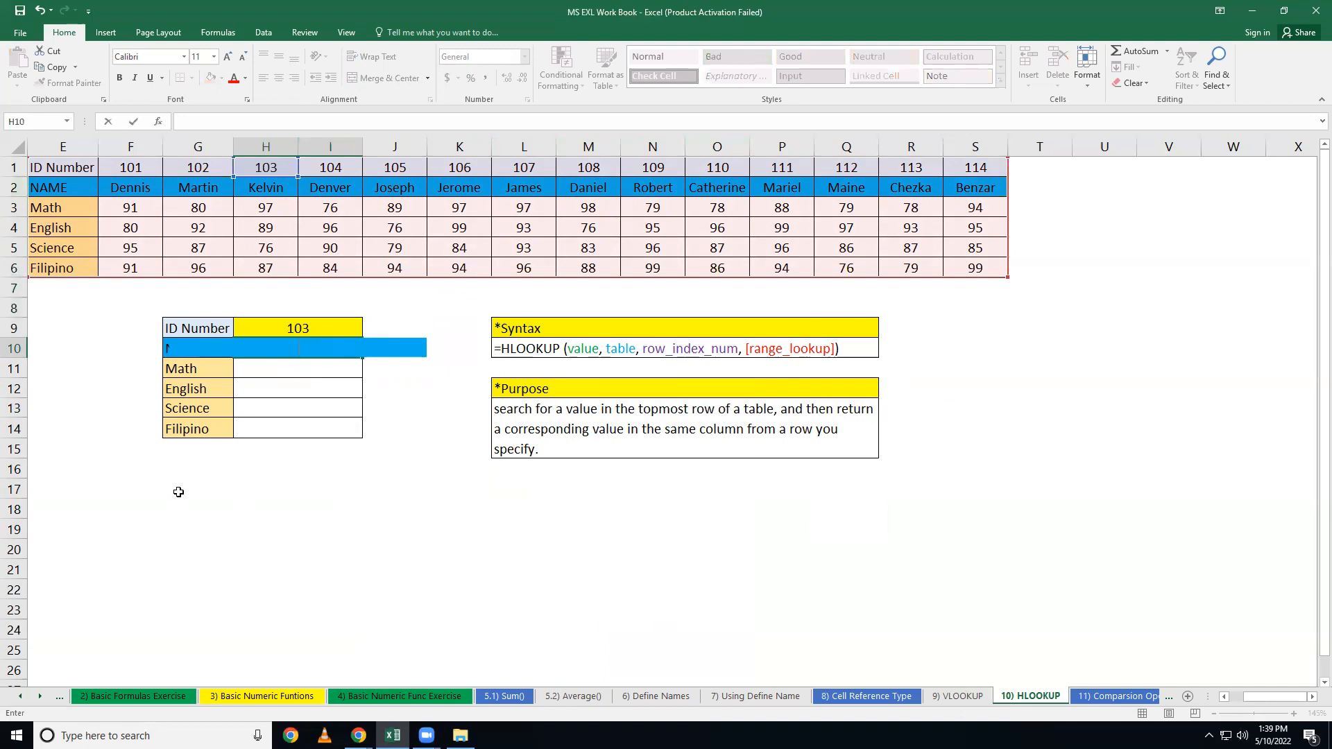
pyautogui.click(367, 529)
pyautogui.click(203, 495)
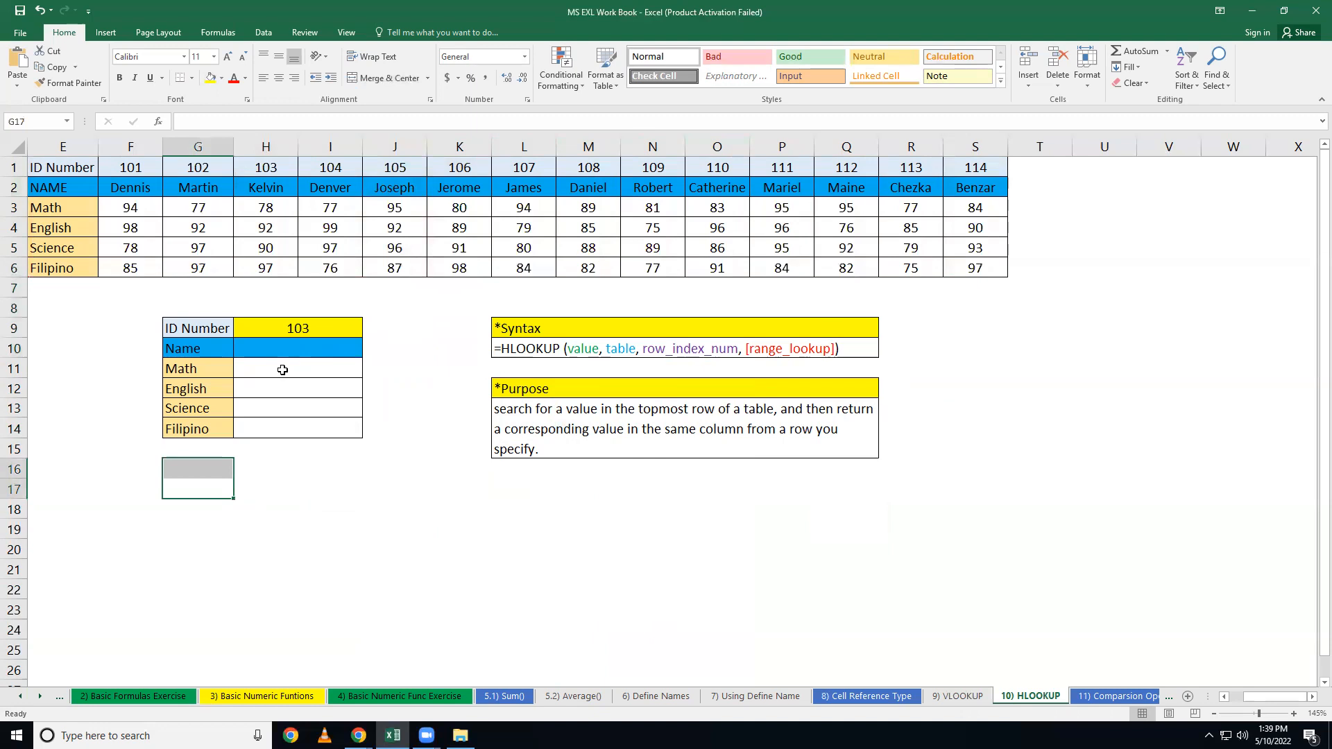
# Start an HLOOKUP formula in the Name result cell H10 with H1 as the lookup value
pyautogui.moveTo(285, 347); pyautogui.dragTo(281, 386)
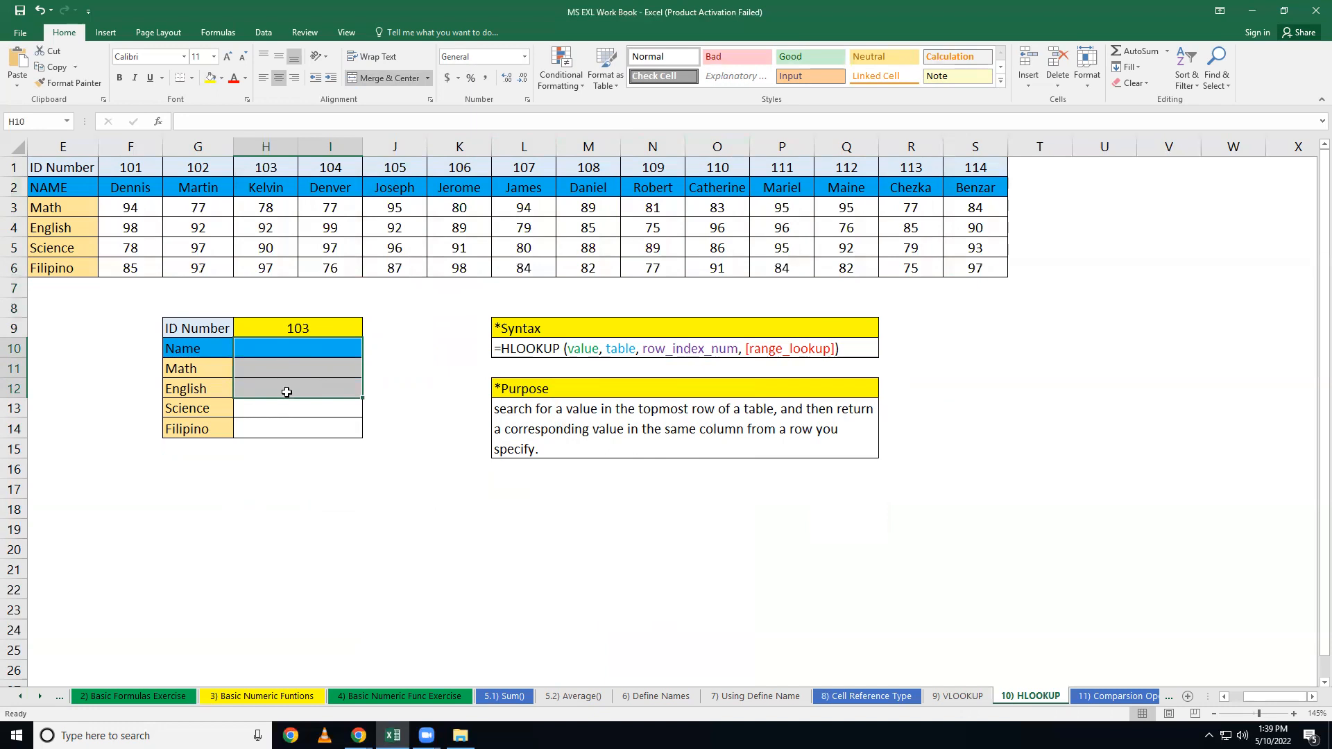
pyautogui.click(308, 354)
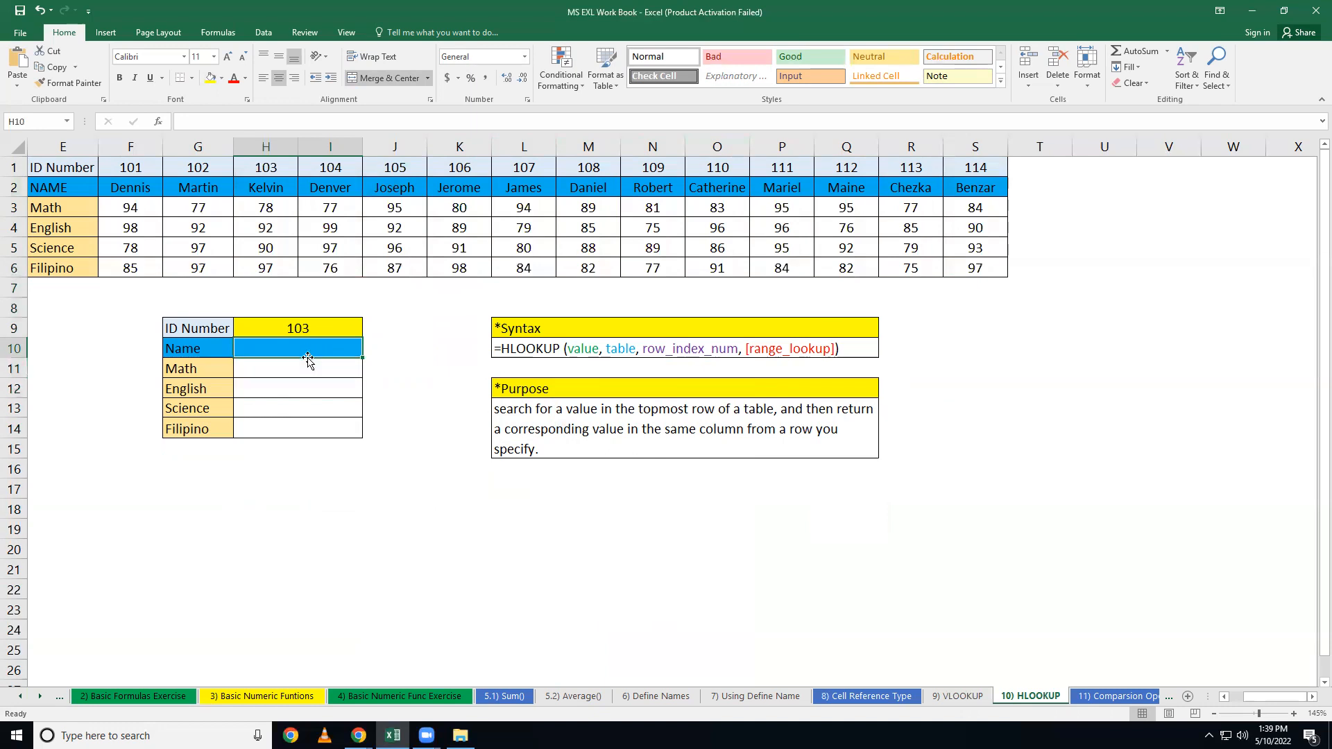
pyautogui.write('=')
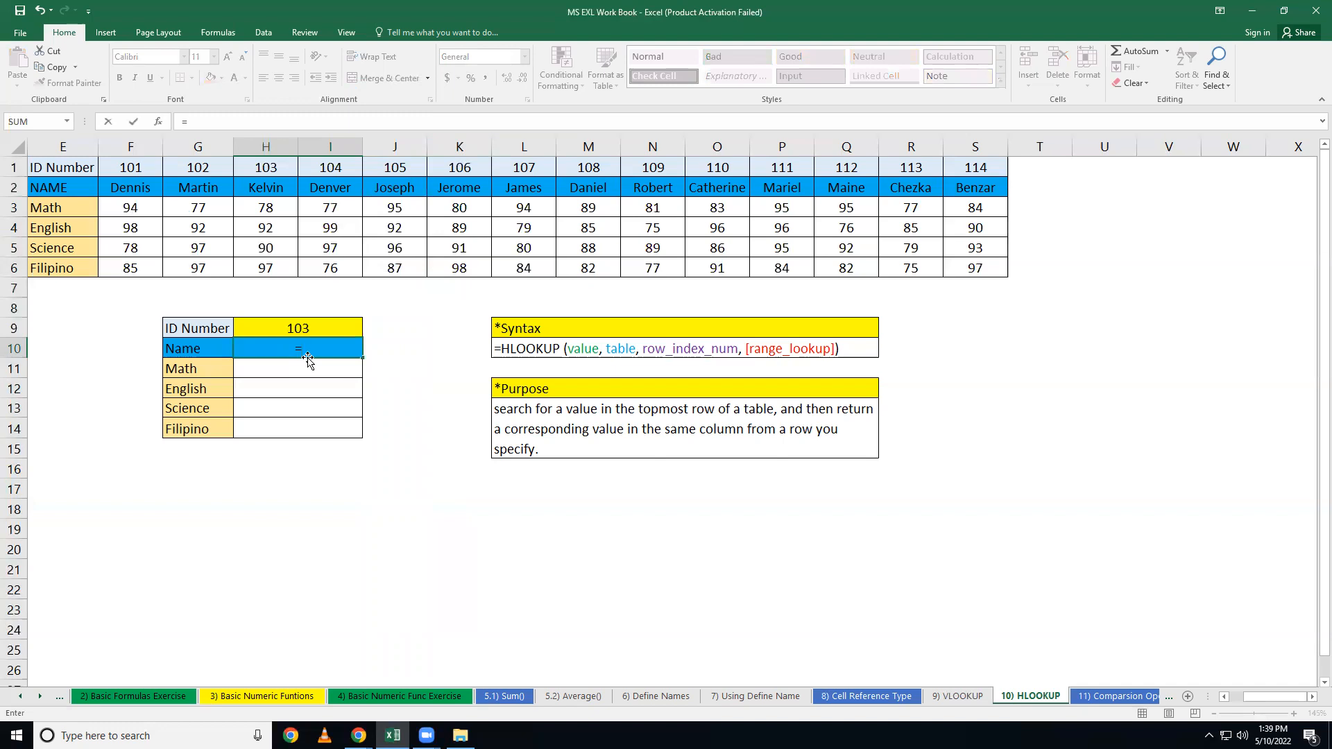
pyautogui.write('hloo')
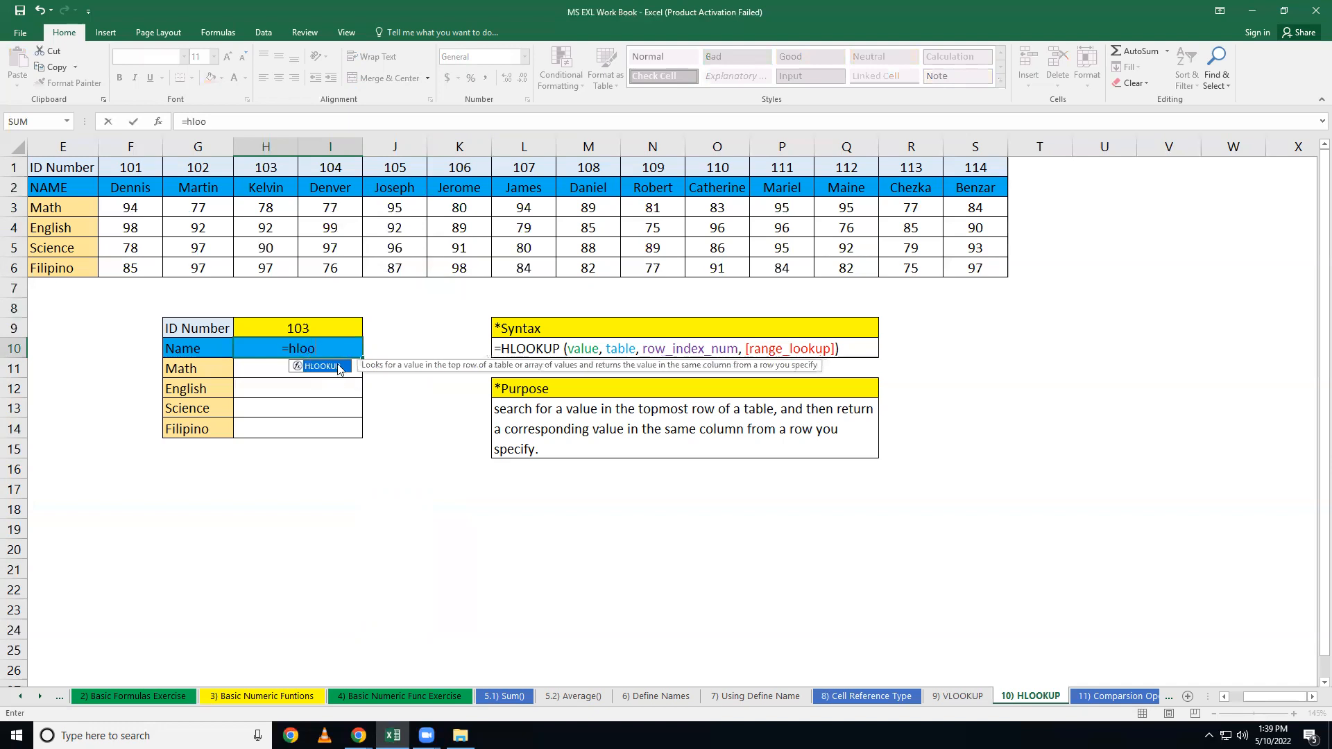
pyautogui.doubleClick(340, 366)
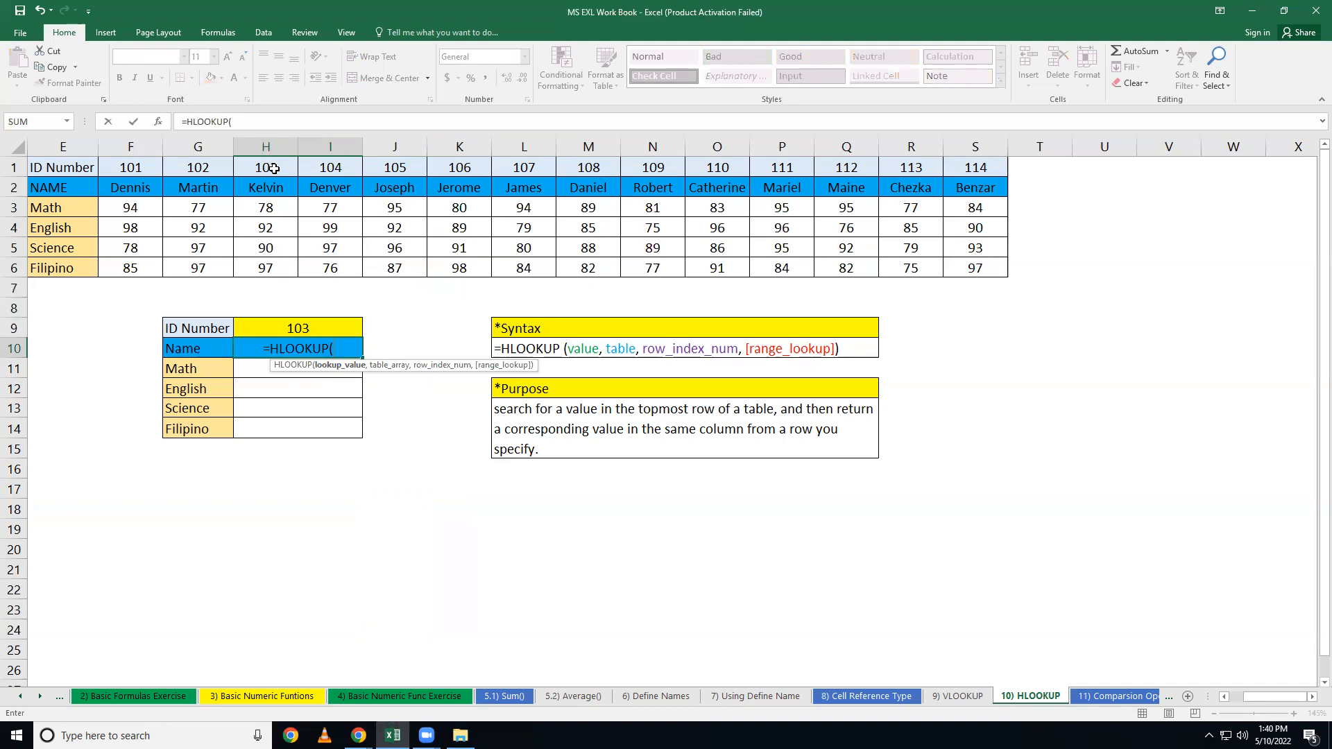
pyautogui.click(274, 169)
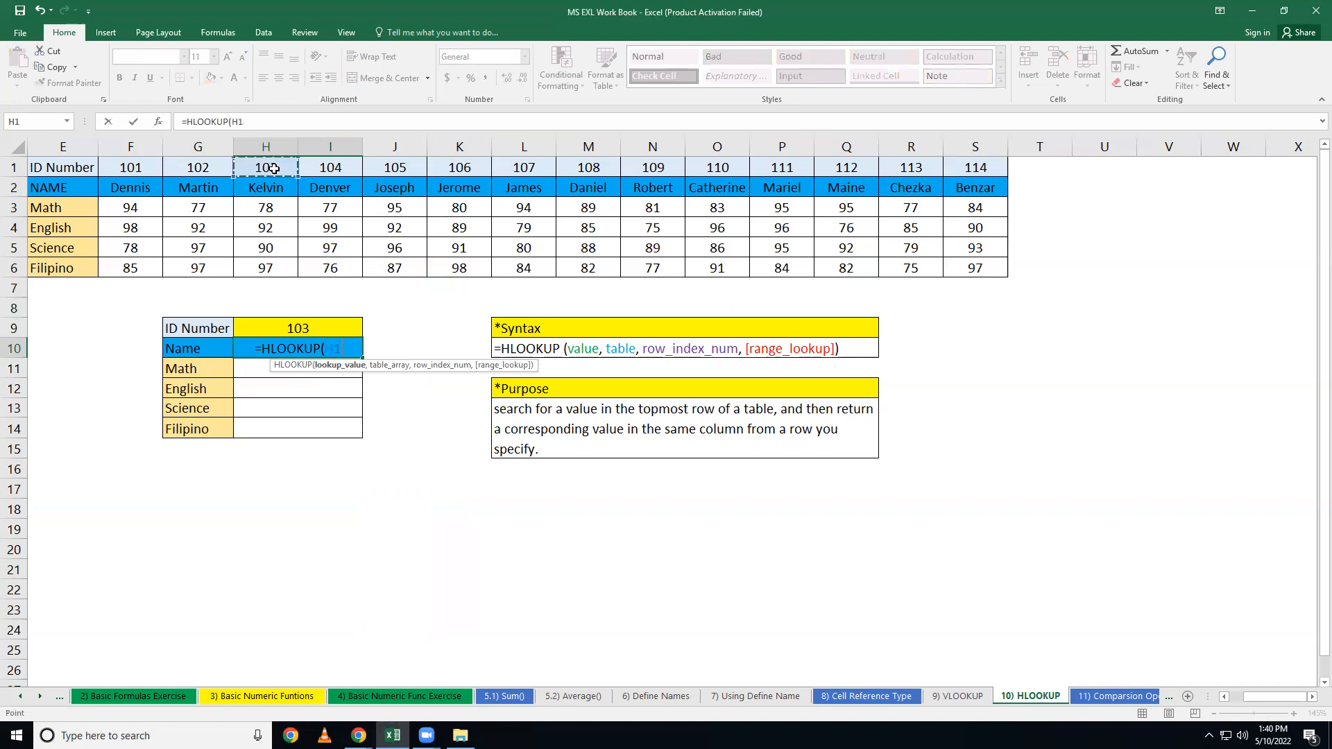
pyautogui.write(',')
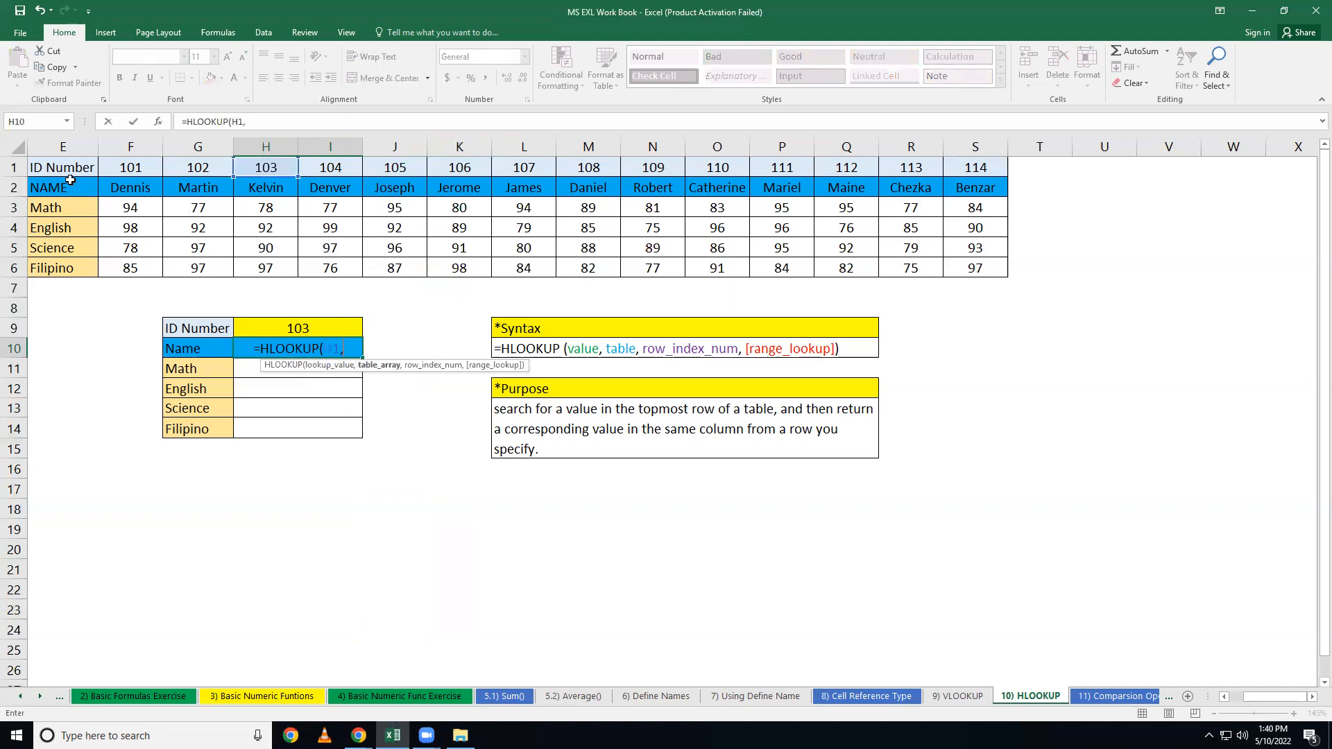
# Set the HLOOKUP formula's table array to E1:S6 and its row index number to 2
pyautogui.moveTo(44, 165); pyautogui.dragTo(964, 257)
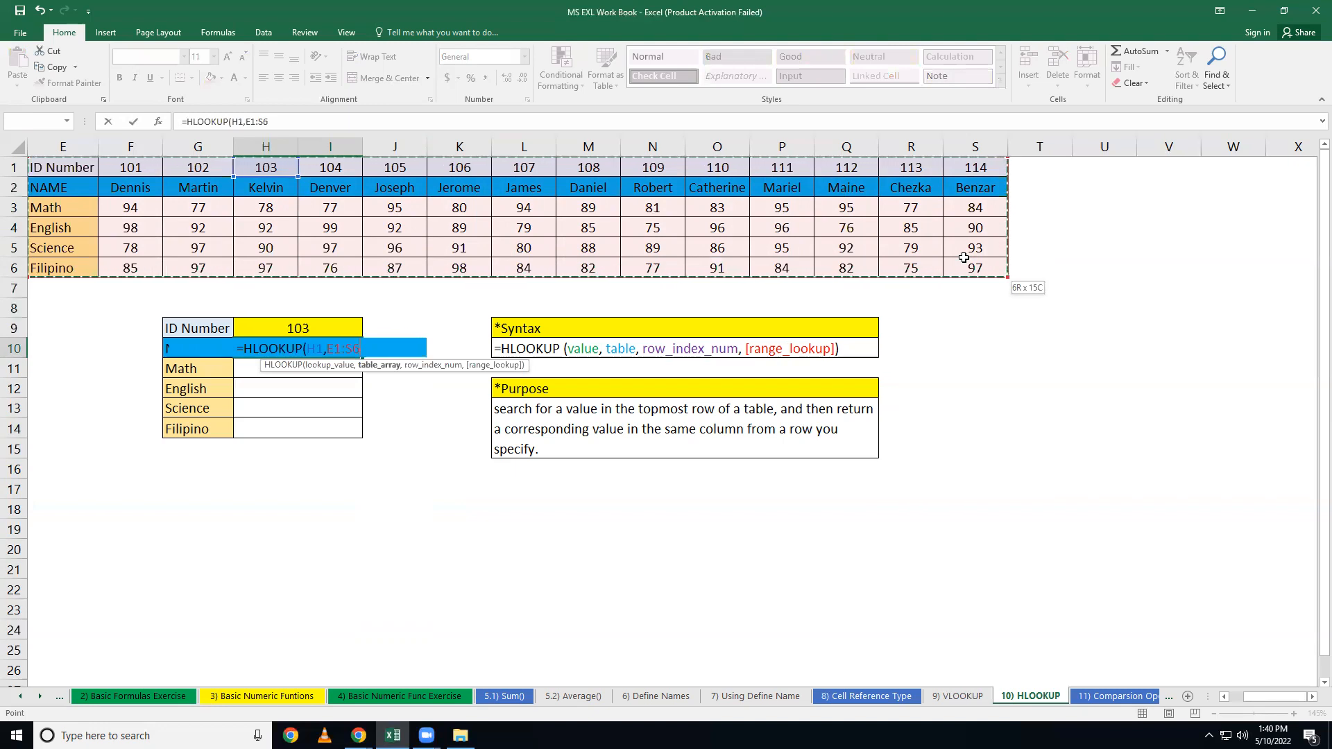
pyautogui.moveTo(963, 257); pyautogui.dragTo(974, 254)
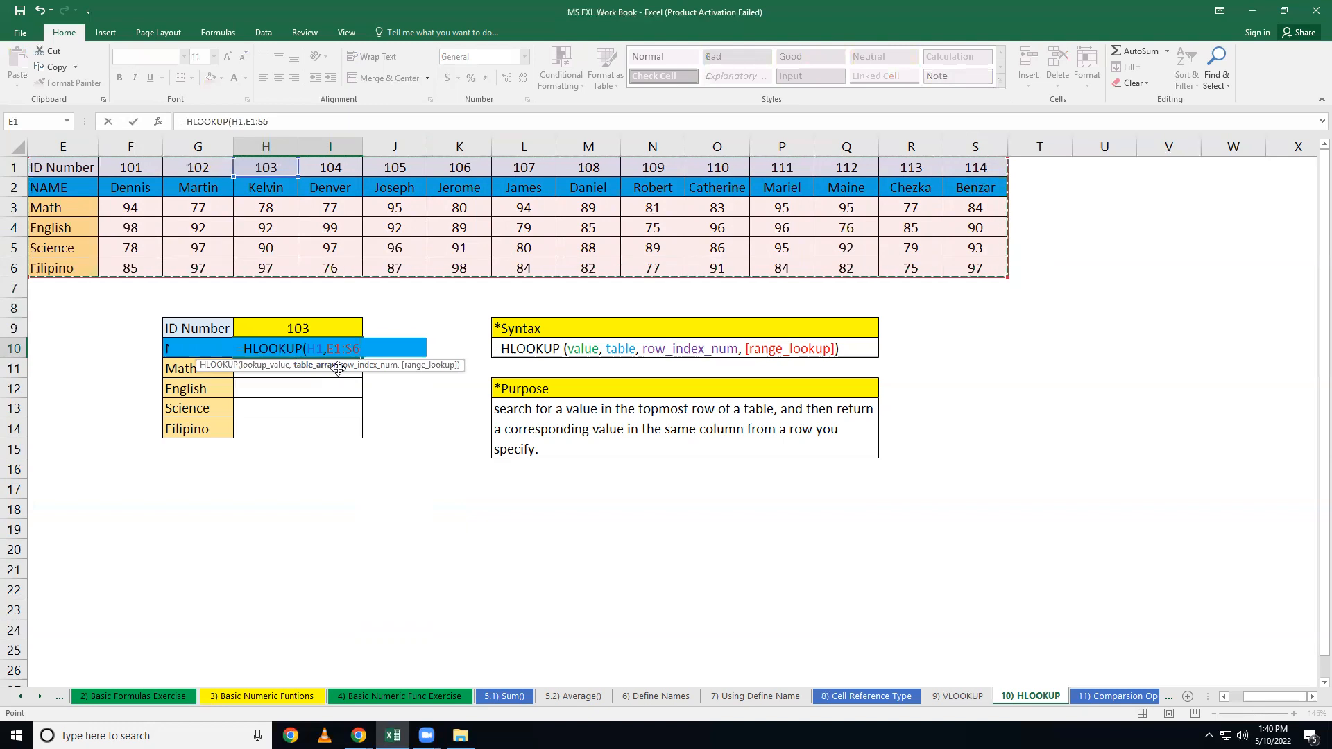
pyautogui.write(',')
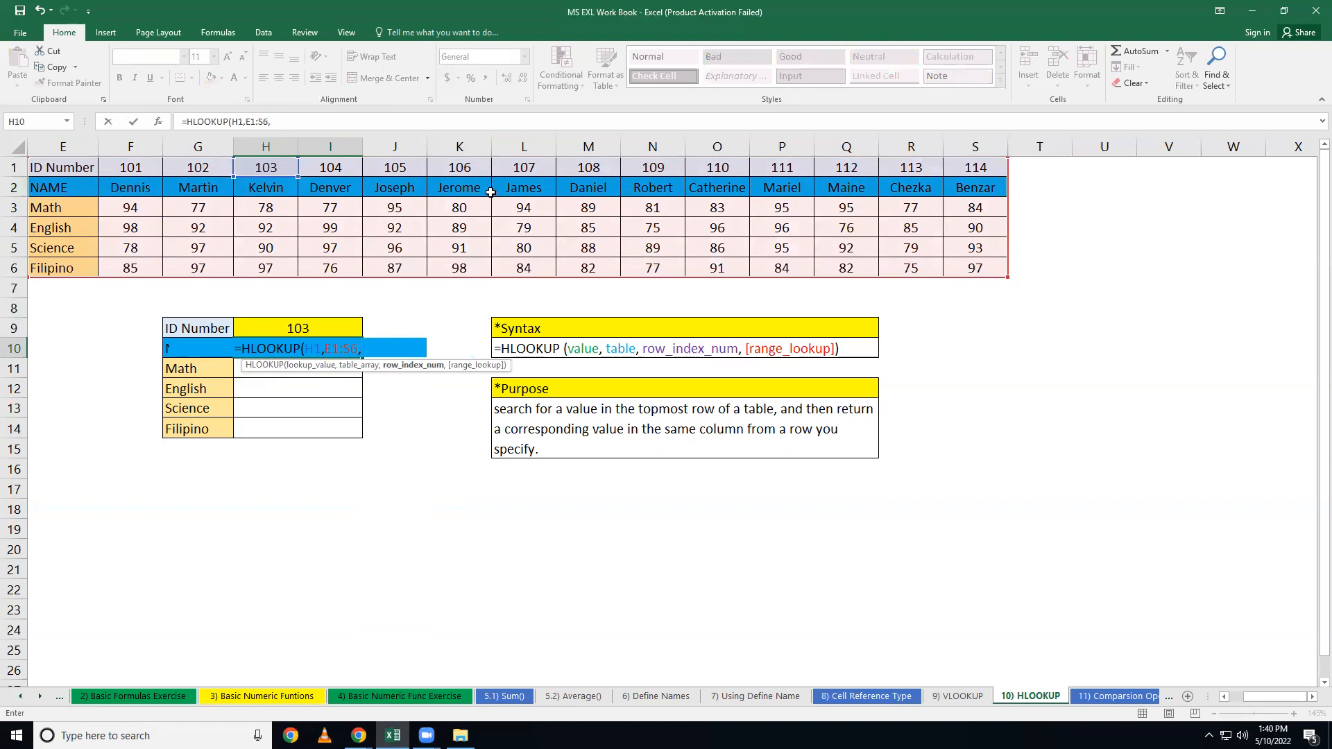
pyautogui.write('2')
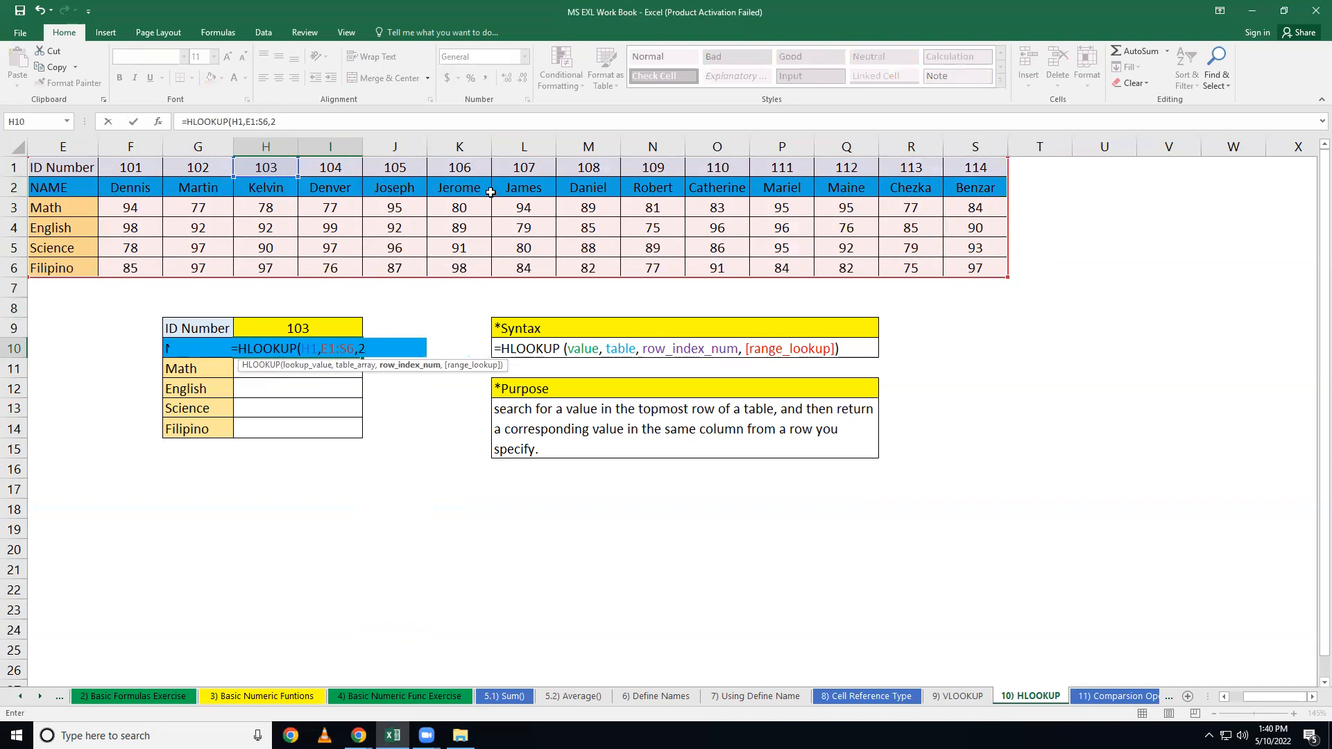
# Complete the HLOOKUP formula in H10 with FALSE as the range lookup argument for an exact match
pyautogui.write(',fasl')
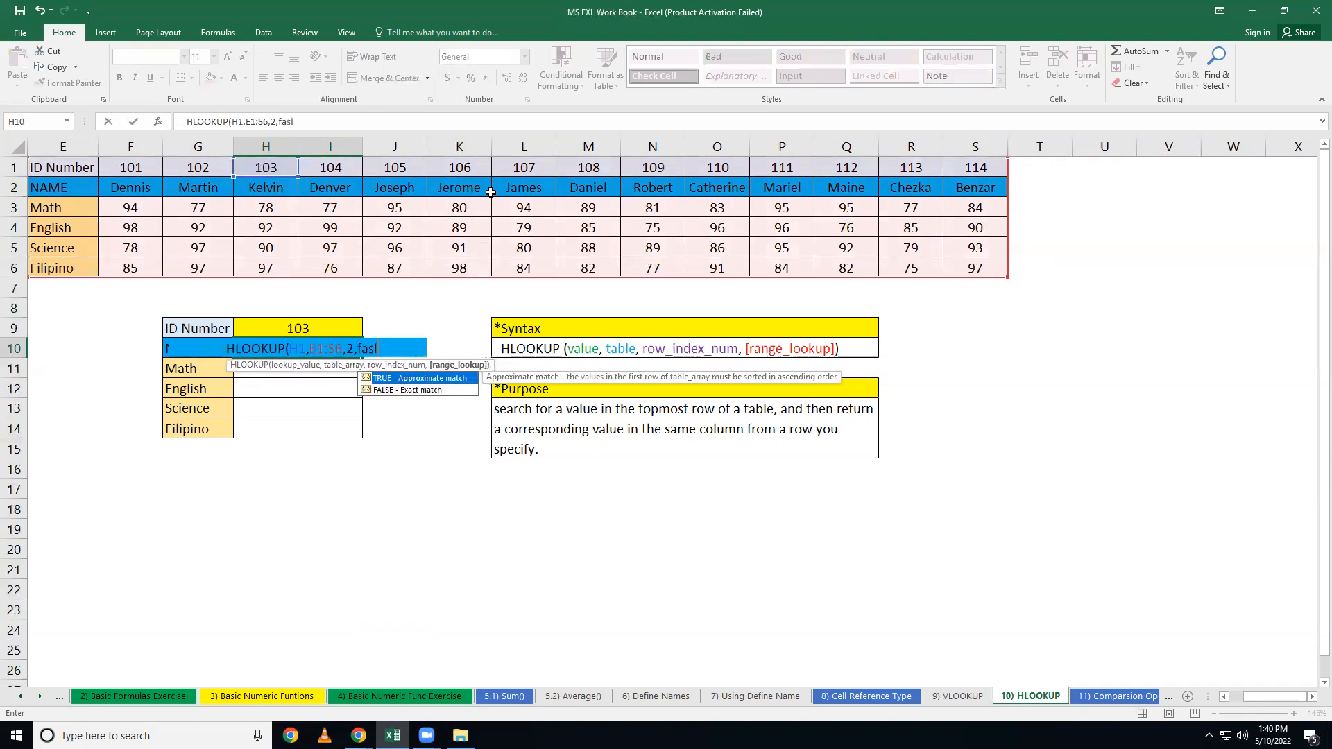
pyautogui.press('BackSpace')
pyautogui.press('BackSpace')
pyautogui.write('lse')
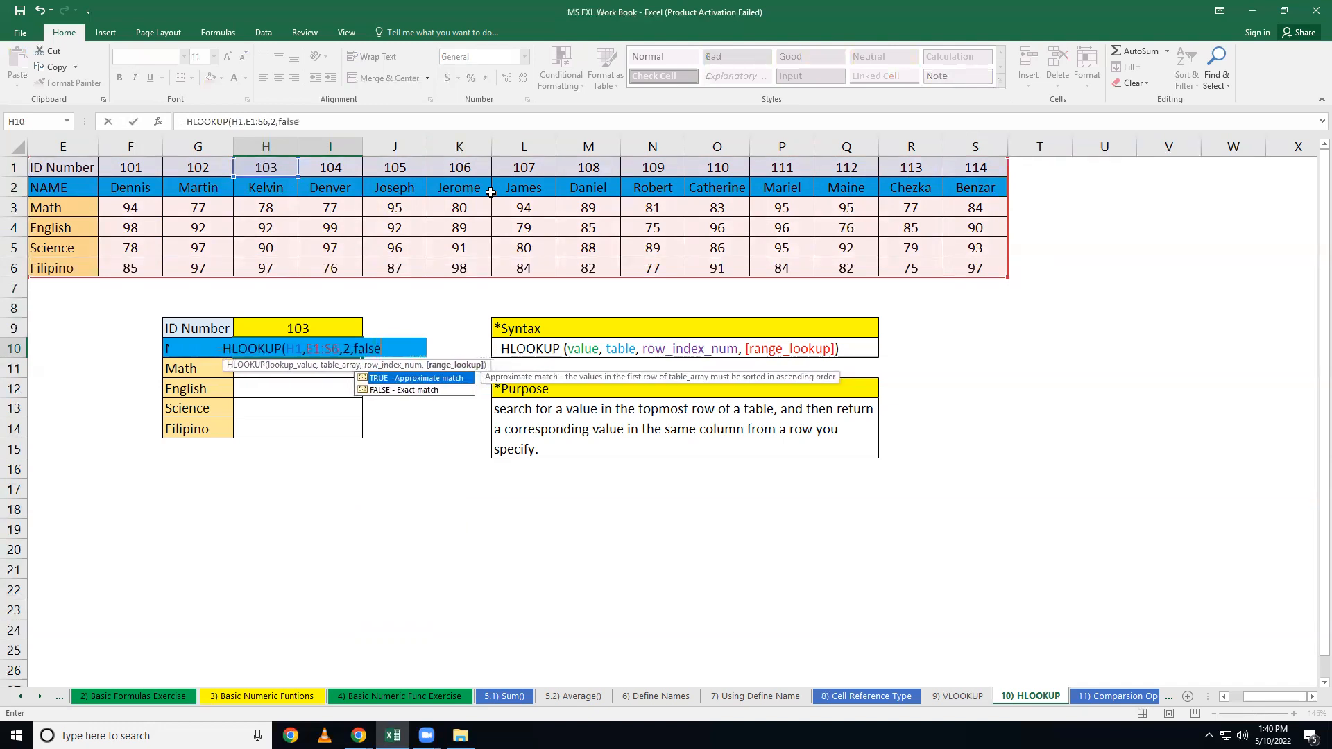
pyautogui.write(')')
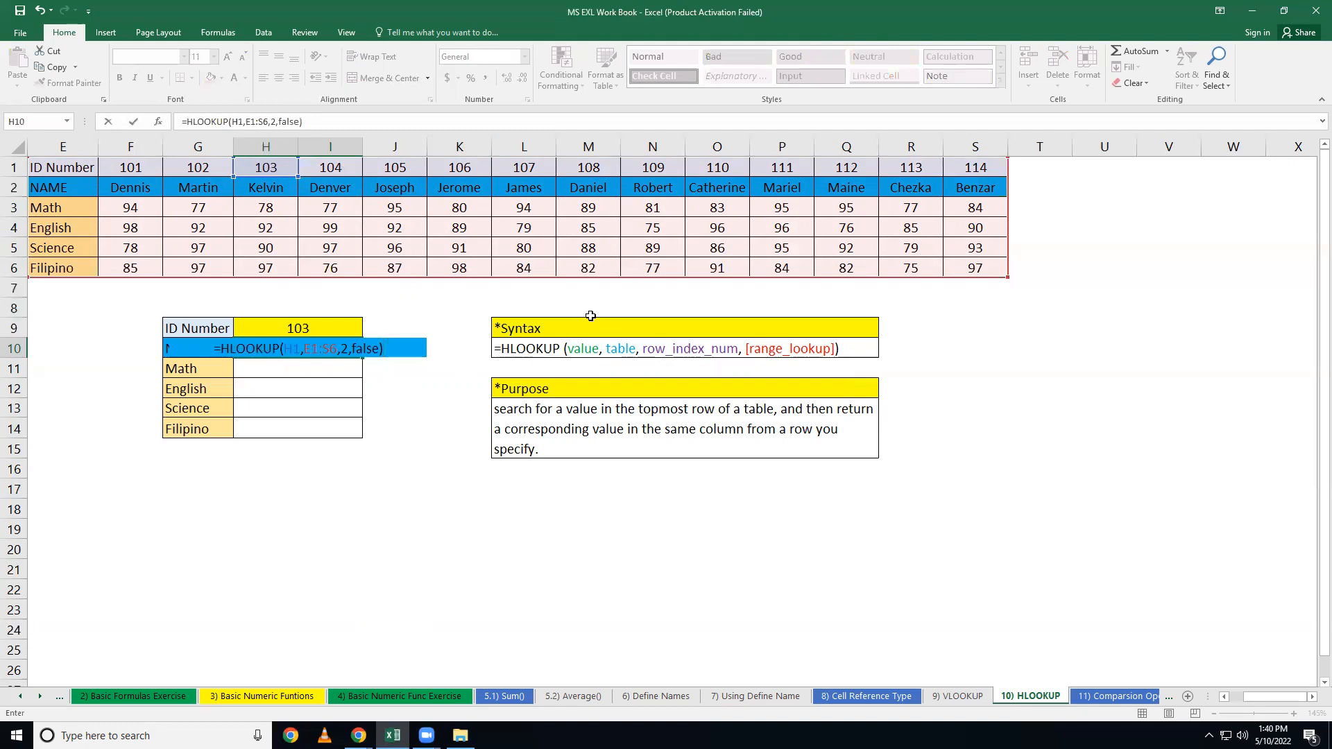
pyautogui.press('Return')
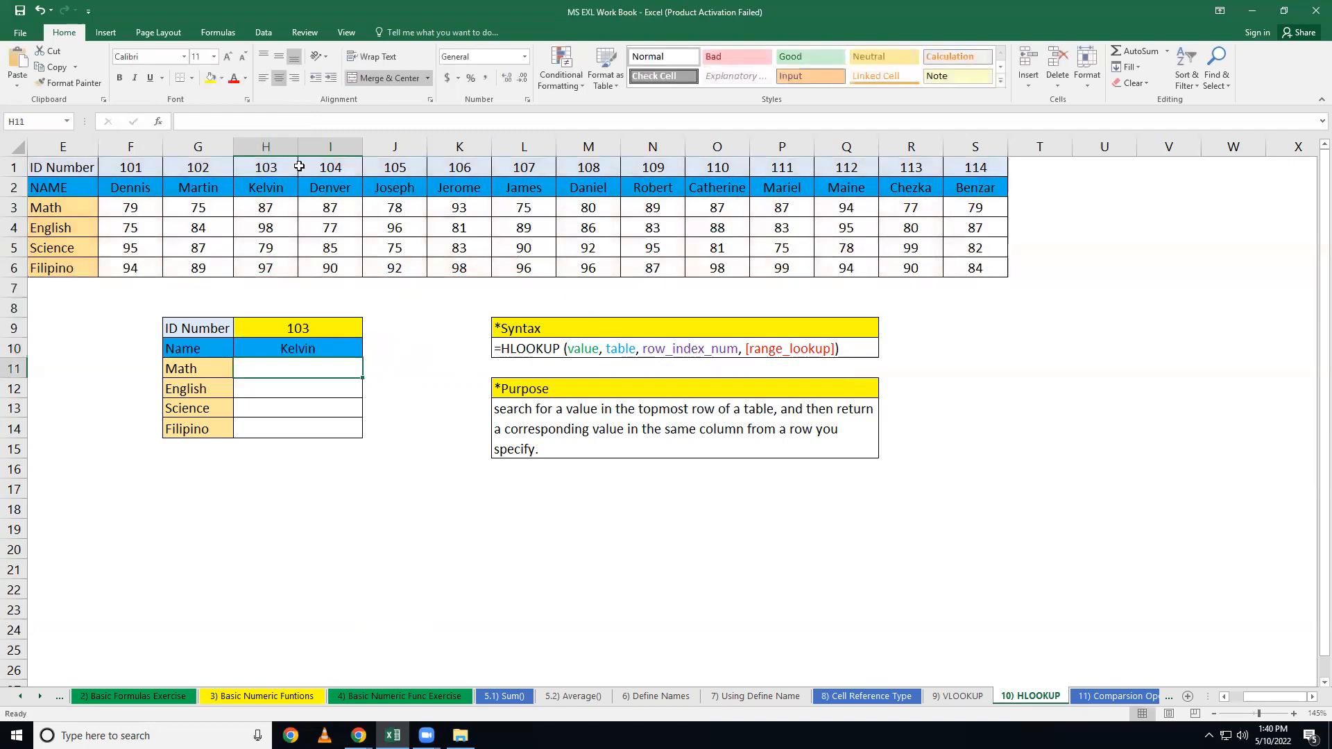
pyautogui.click(264, 166)
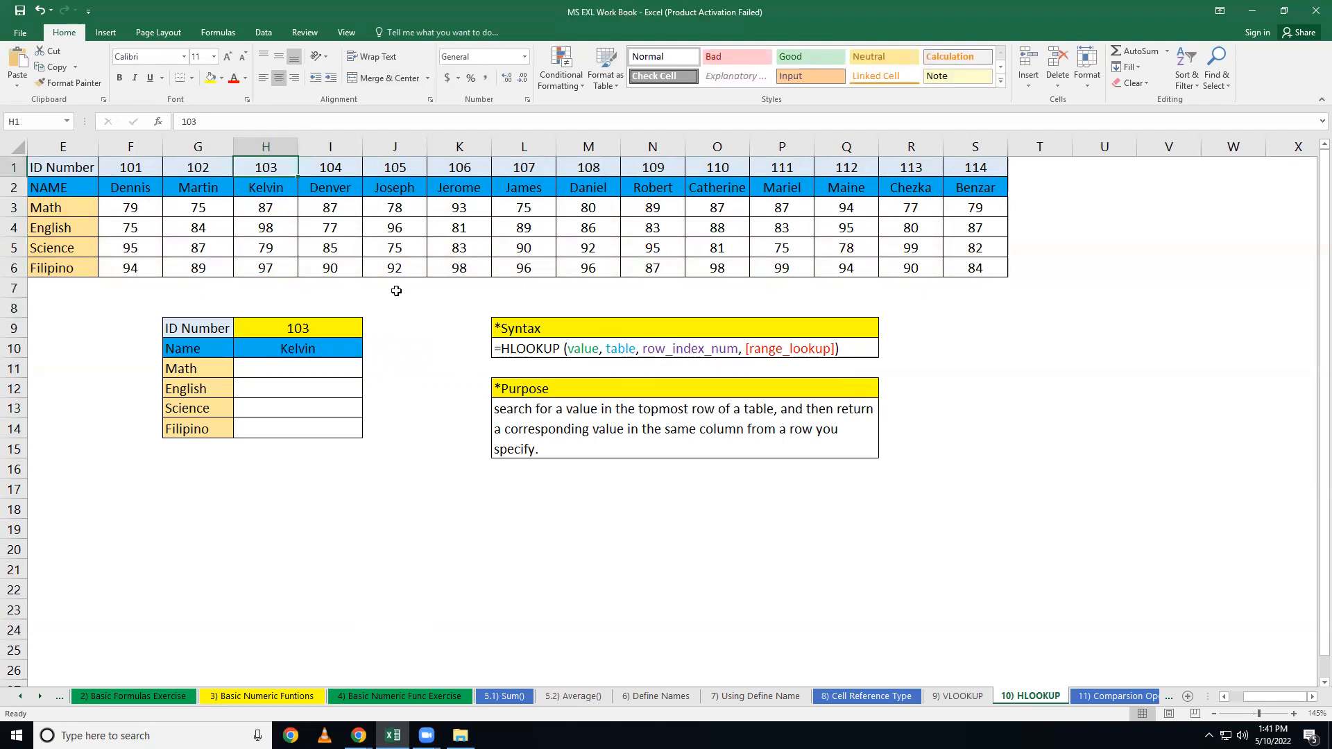
pyautogui.click(197, 368)
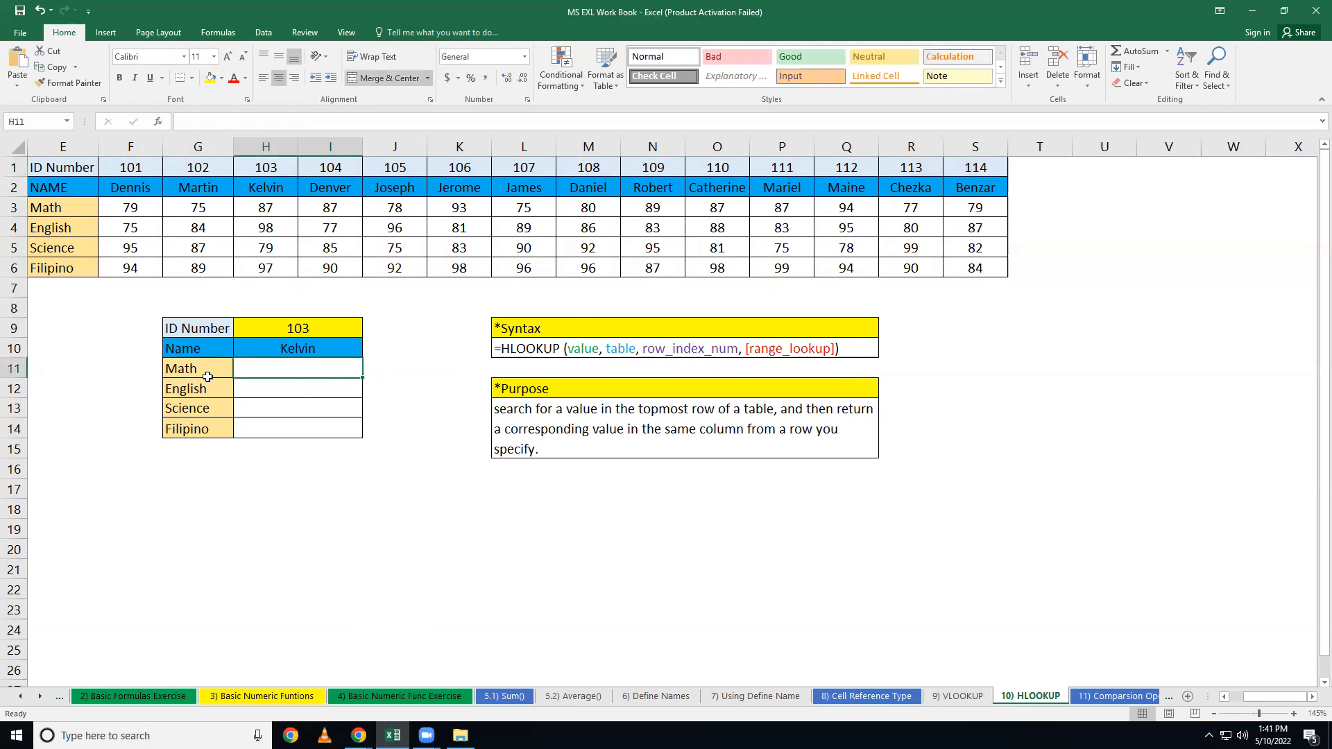
pyautogui.click(253, 369)
pyautogui.moveTo(258, 389); pyautogui.dragTo(312, 426)
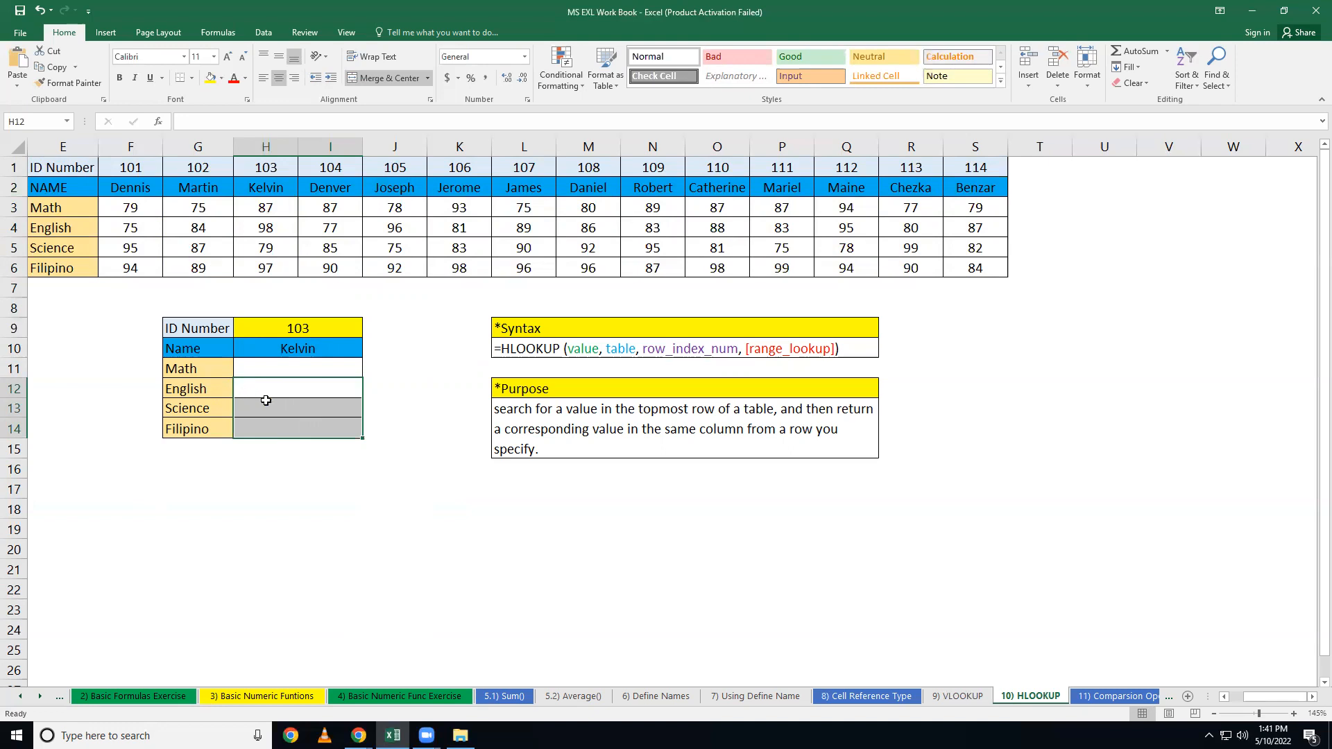
# Start an HLOOKUP formula in the Math result cell H11, picking H1 as the lookup value
pyautogui.click(295, 367)
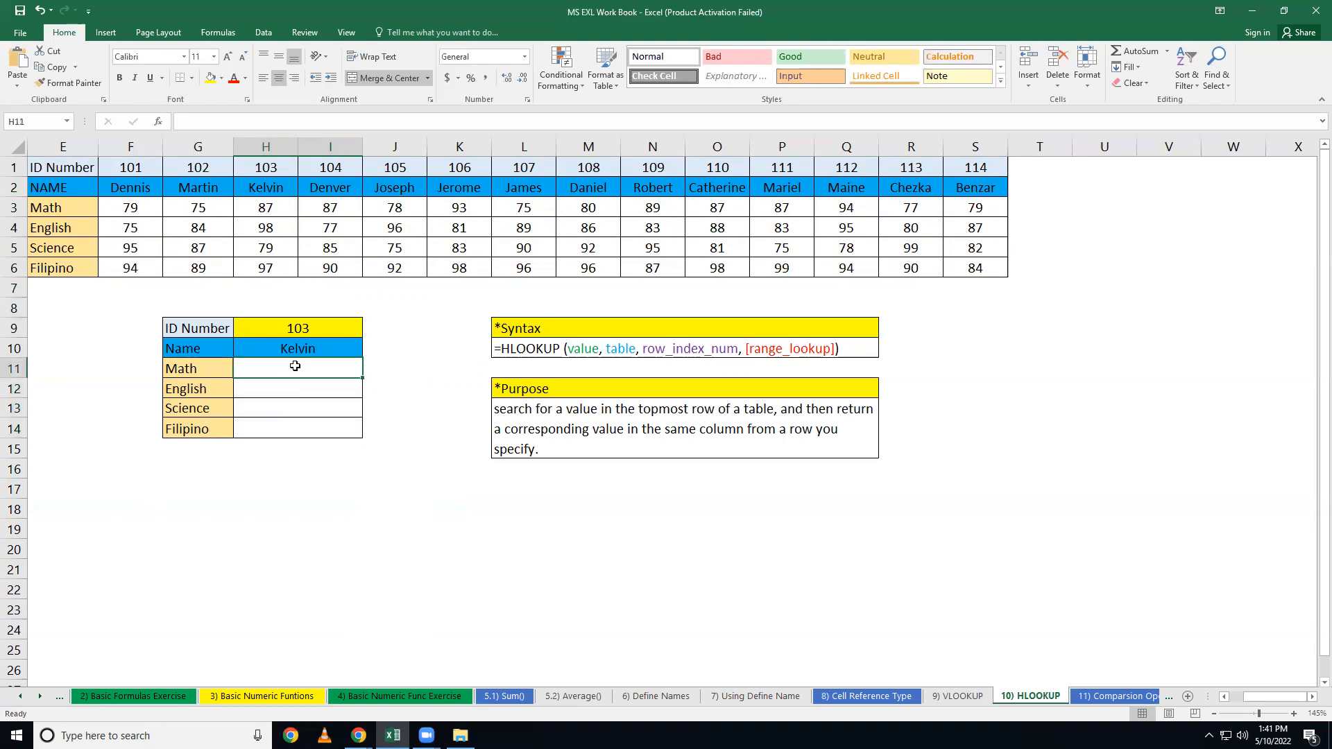
pyautogui.write('=')
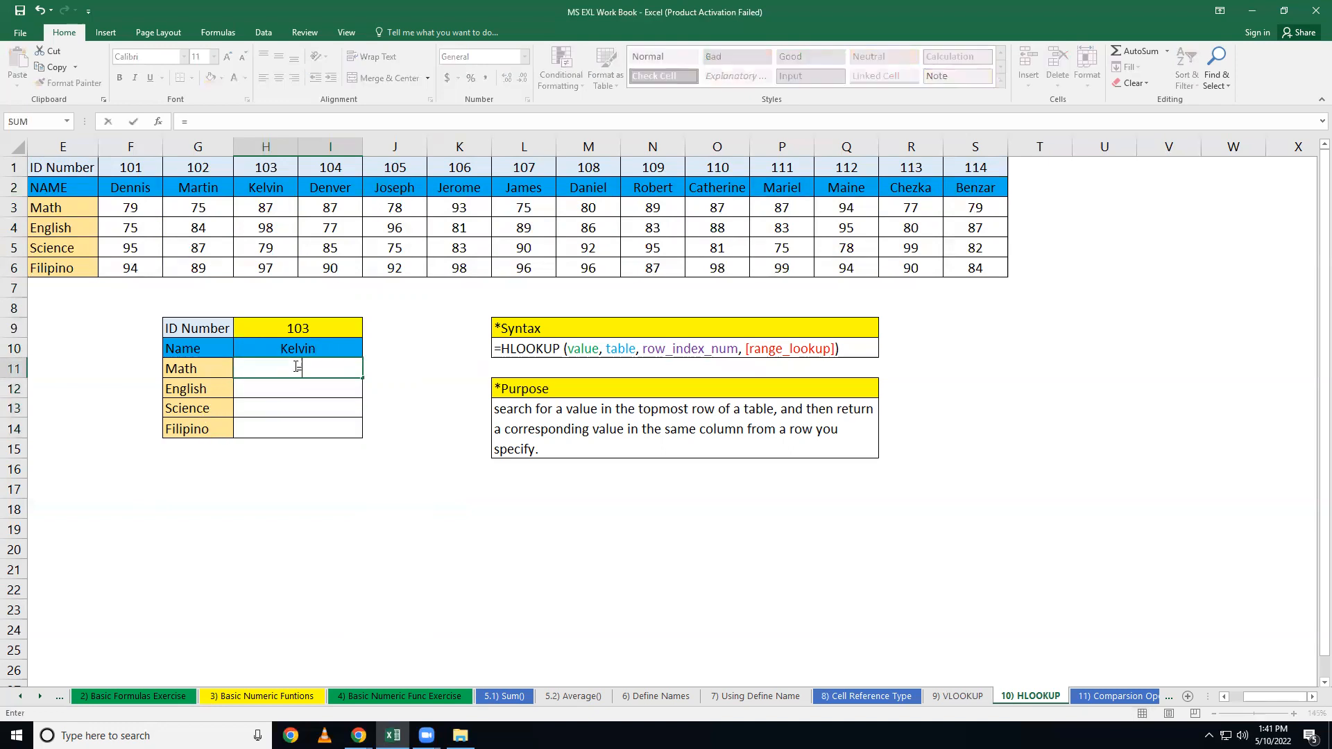
pyautogui.write('h')
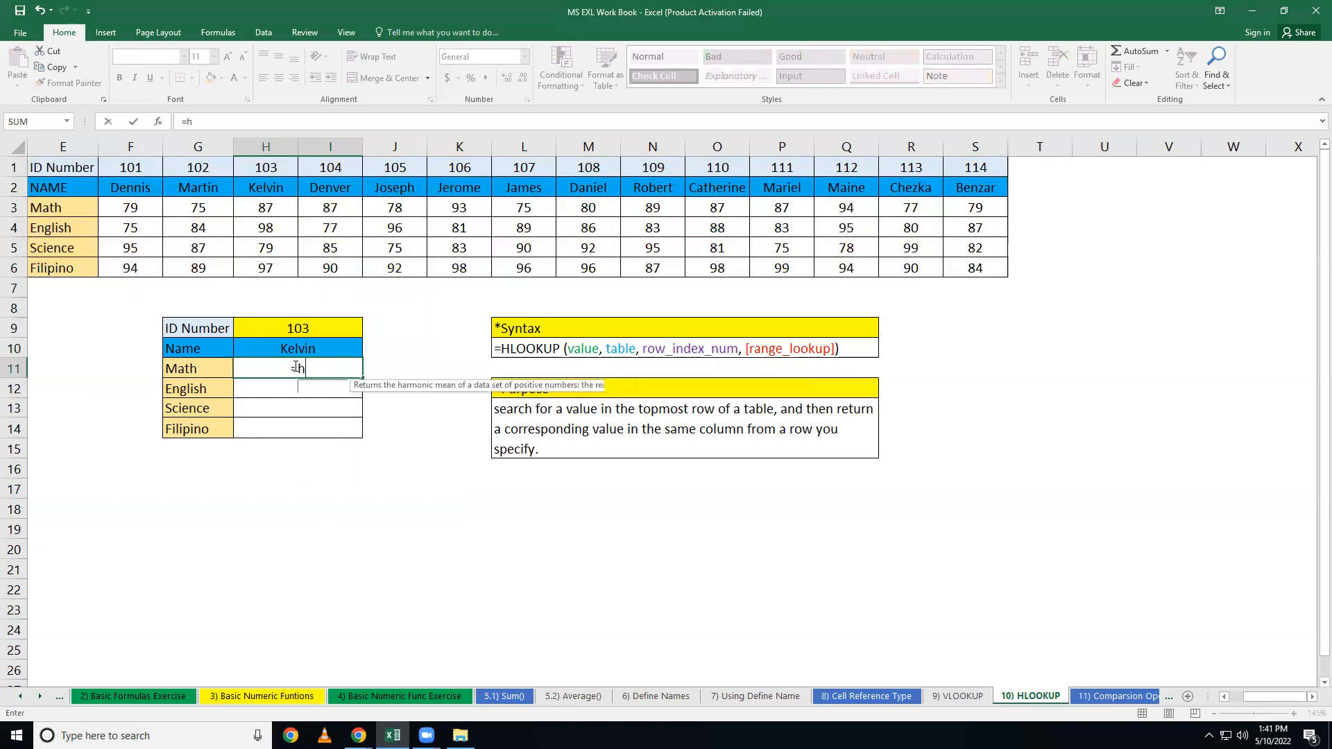
pyautogui.write('lookup')
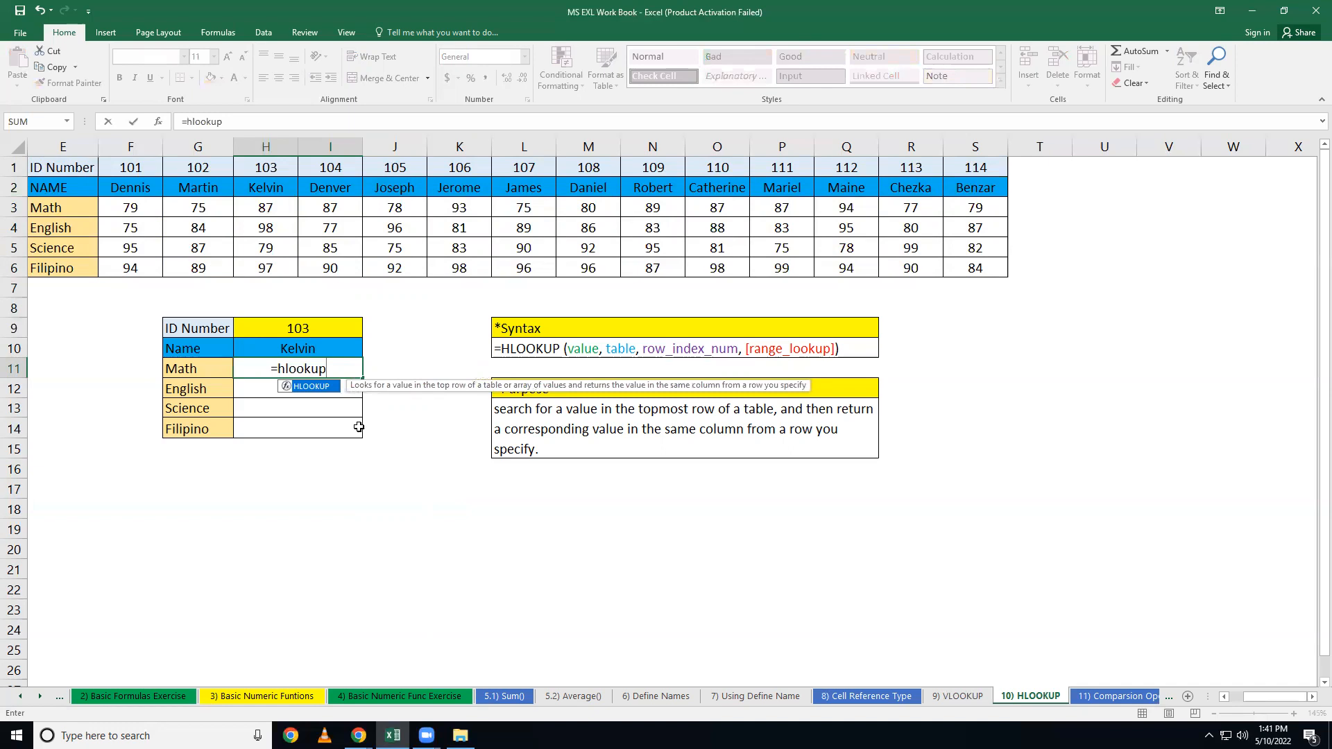
pyautogui.doubleClick(311, 386)
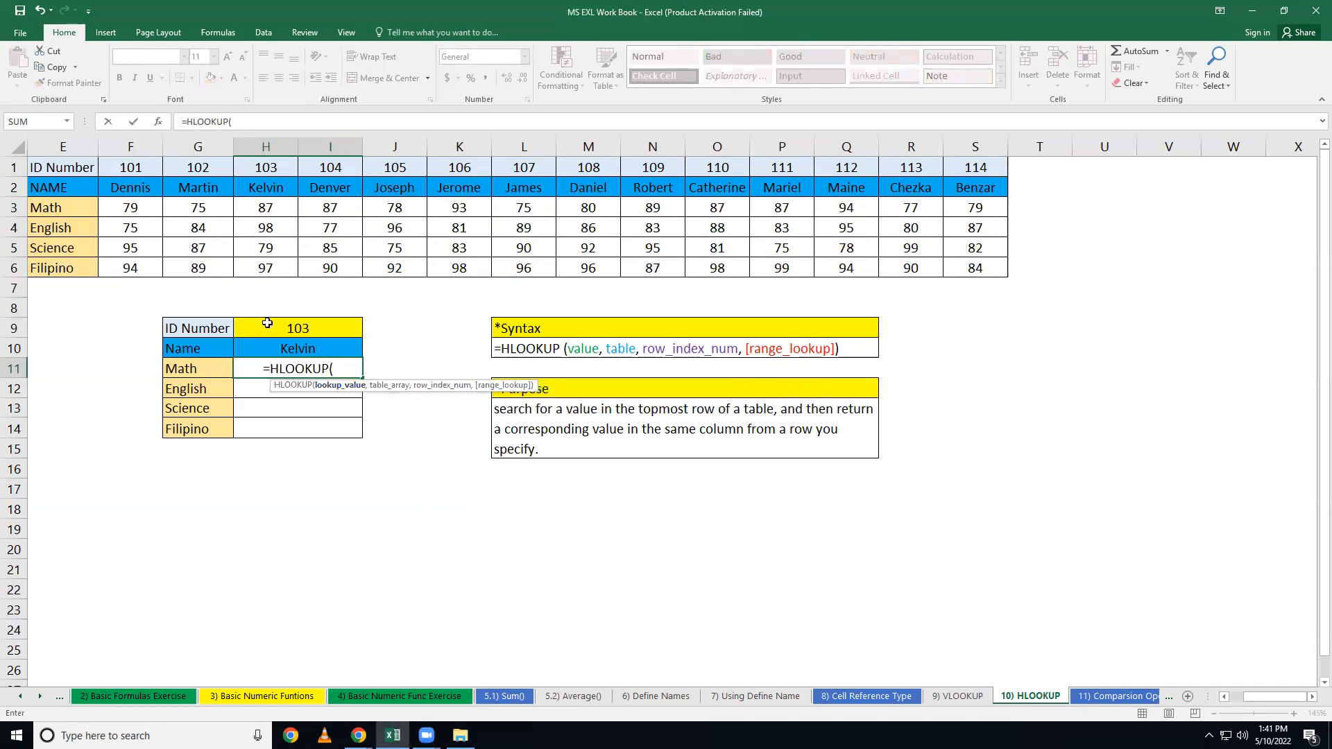
pyautogui.click(262, 169)
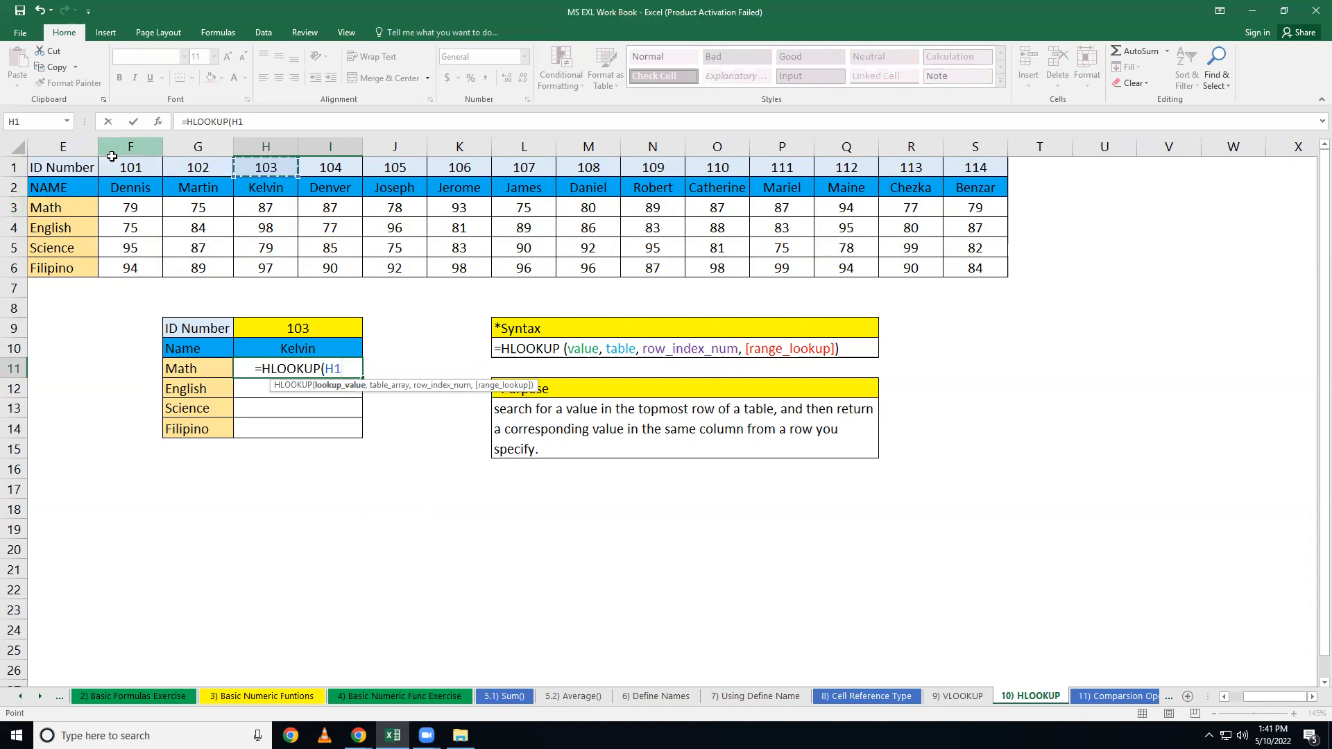
# Enter E1:S6 as the table array in the H11 formula and insert H1 before it as the lookup value
pyautogui.moveTo(42, 167); pyautogui.dragTo(981, 267)
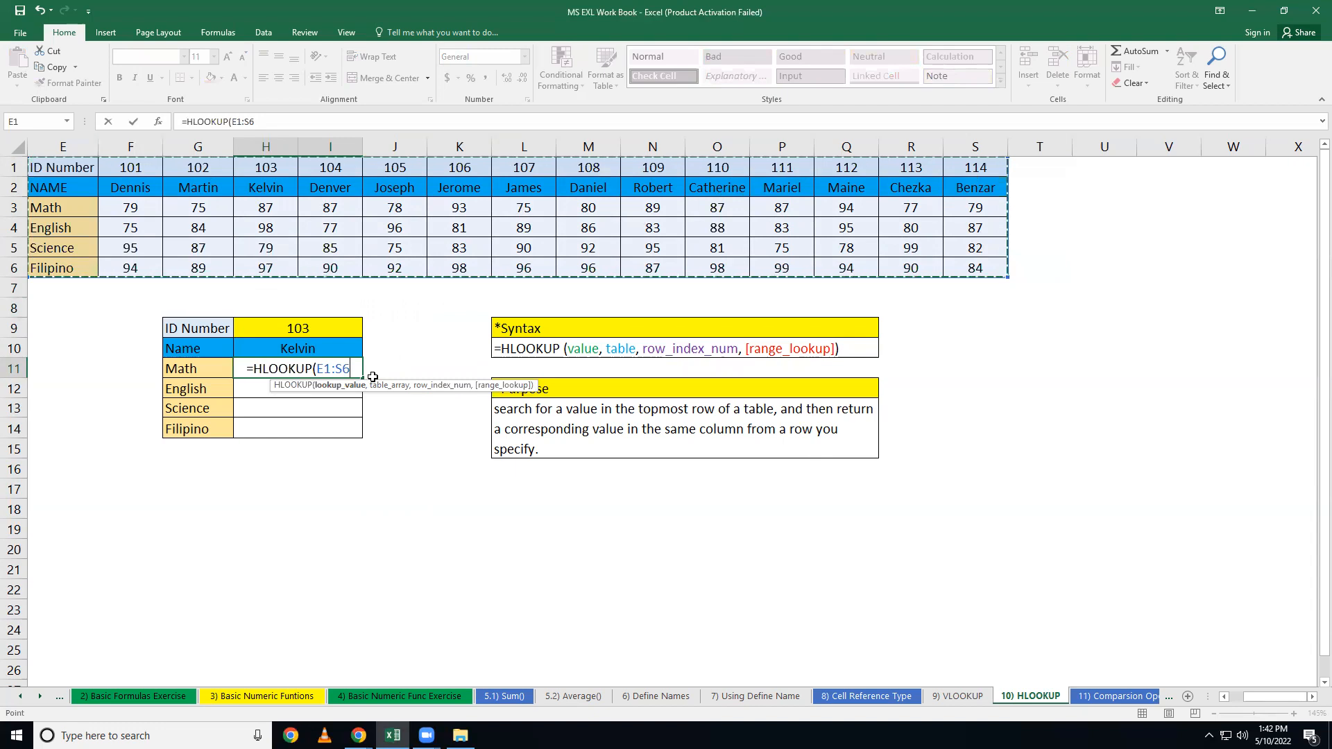
pyautogui.write(',')
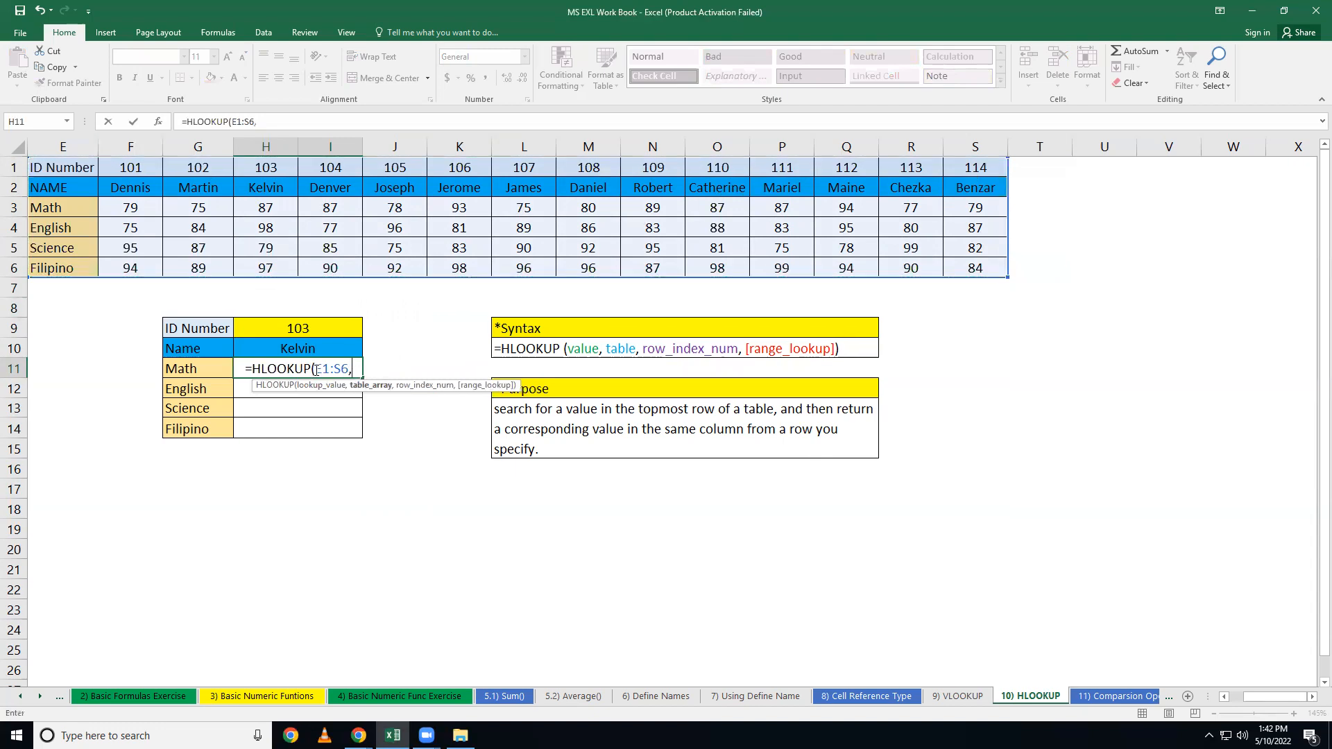
pyautogui.click(315, 367)
pyautogui.click(268, 173)
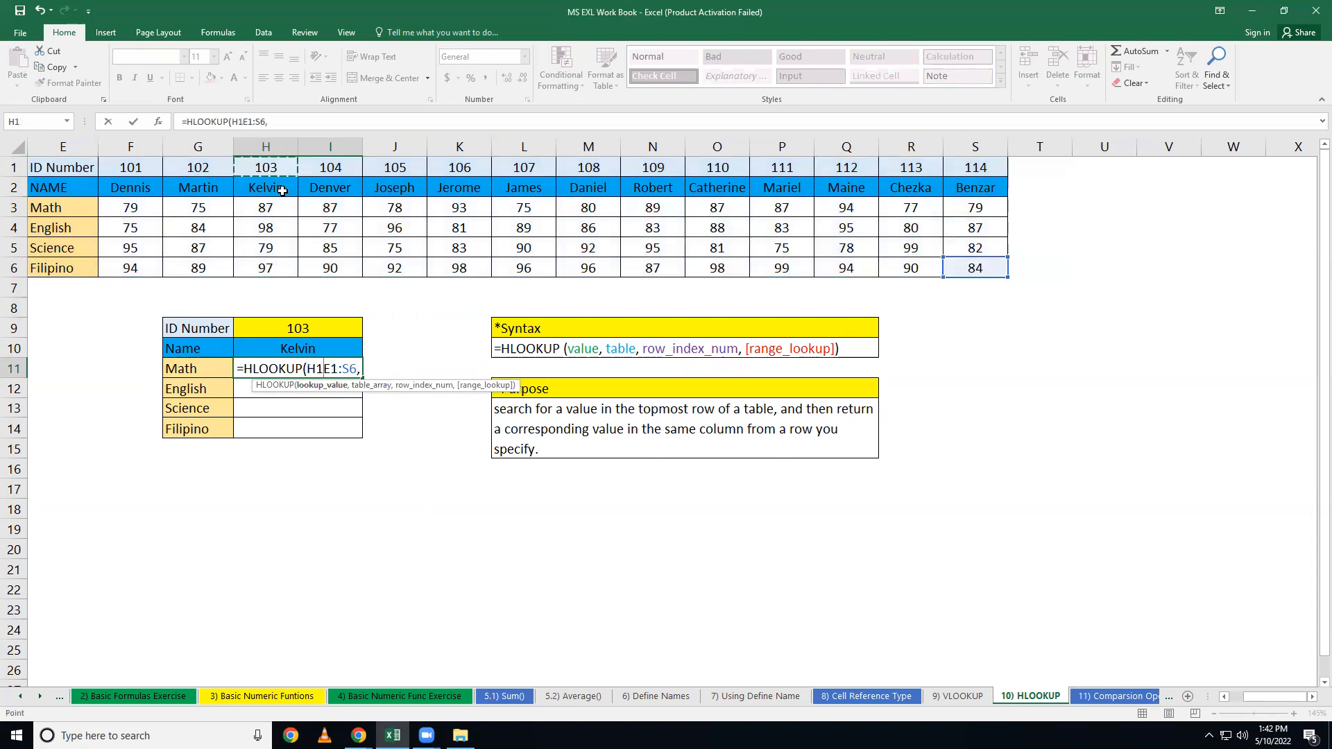
pyautogui.write(',')
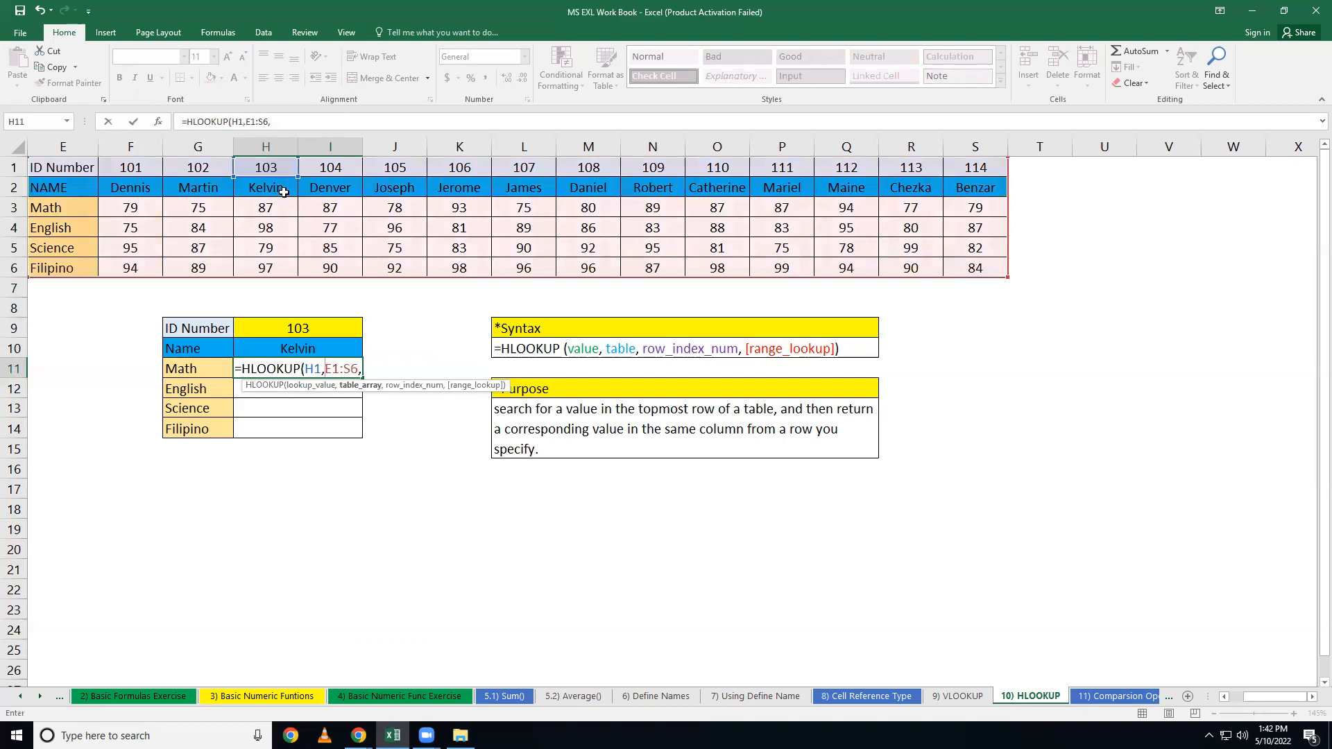
# Complete the HLOOKUP formula in H11 with row index number 3 and FALSE for an exact match
pyautogui.click(360, 371)
pyautogui.write('3')
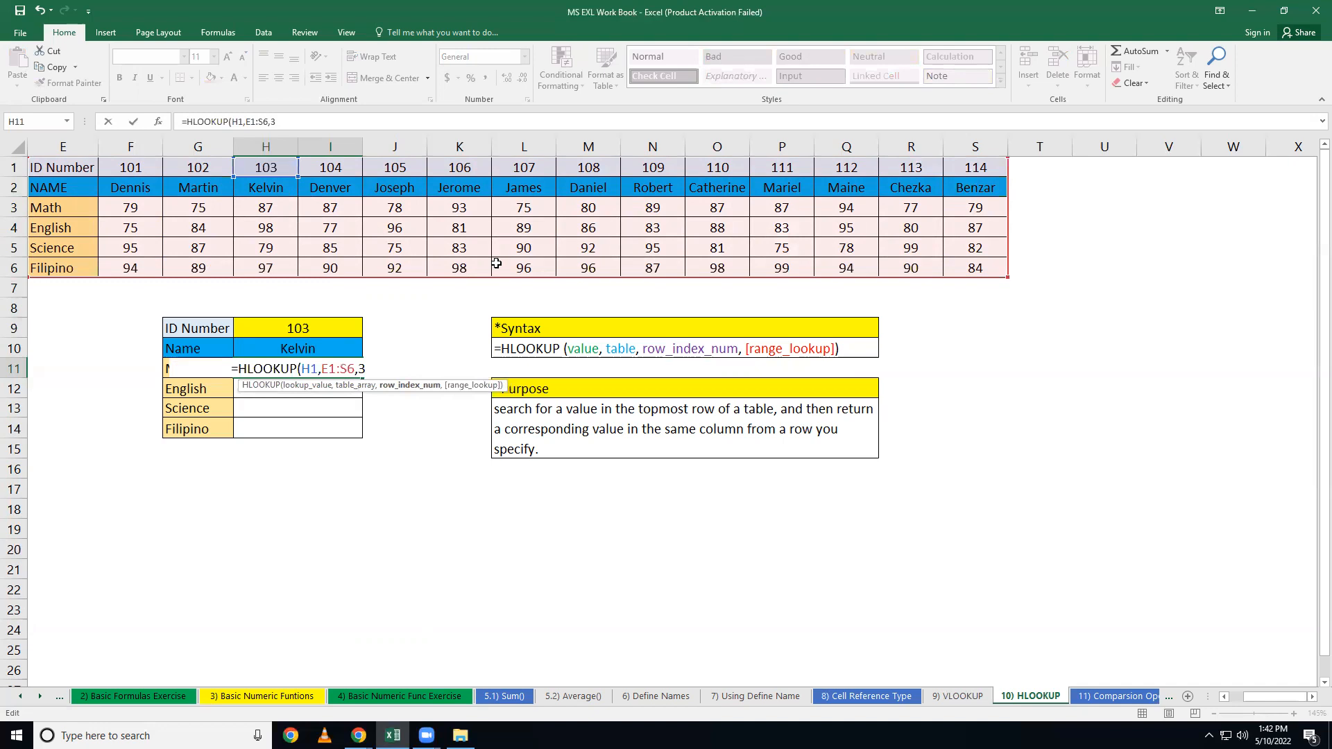
pyautogui.write(',')
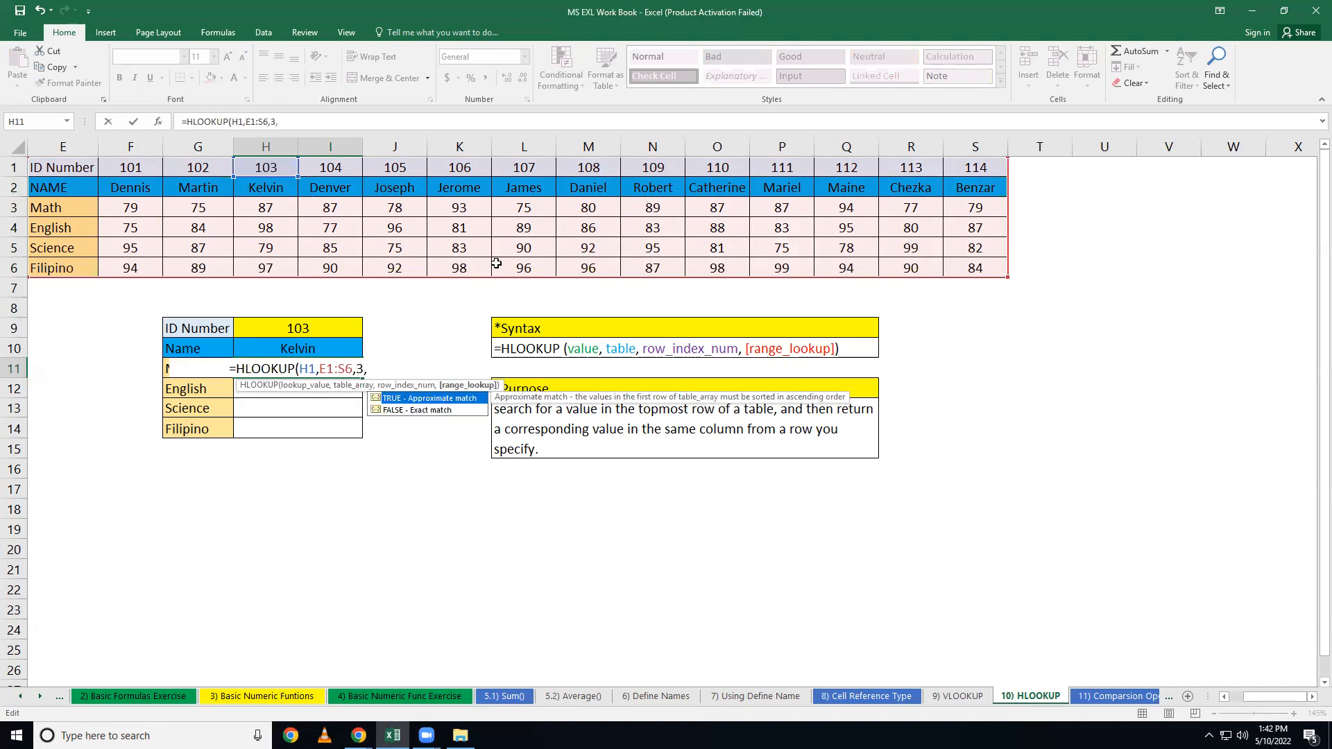
pyautogui.write('Fa')
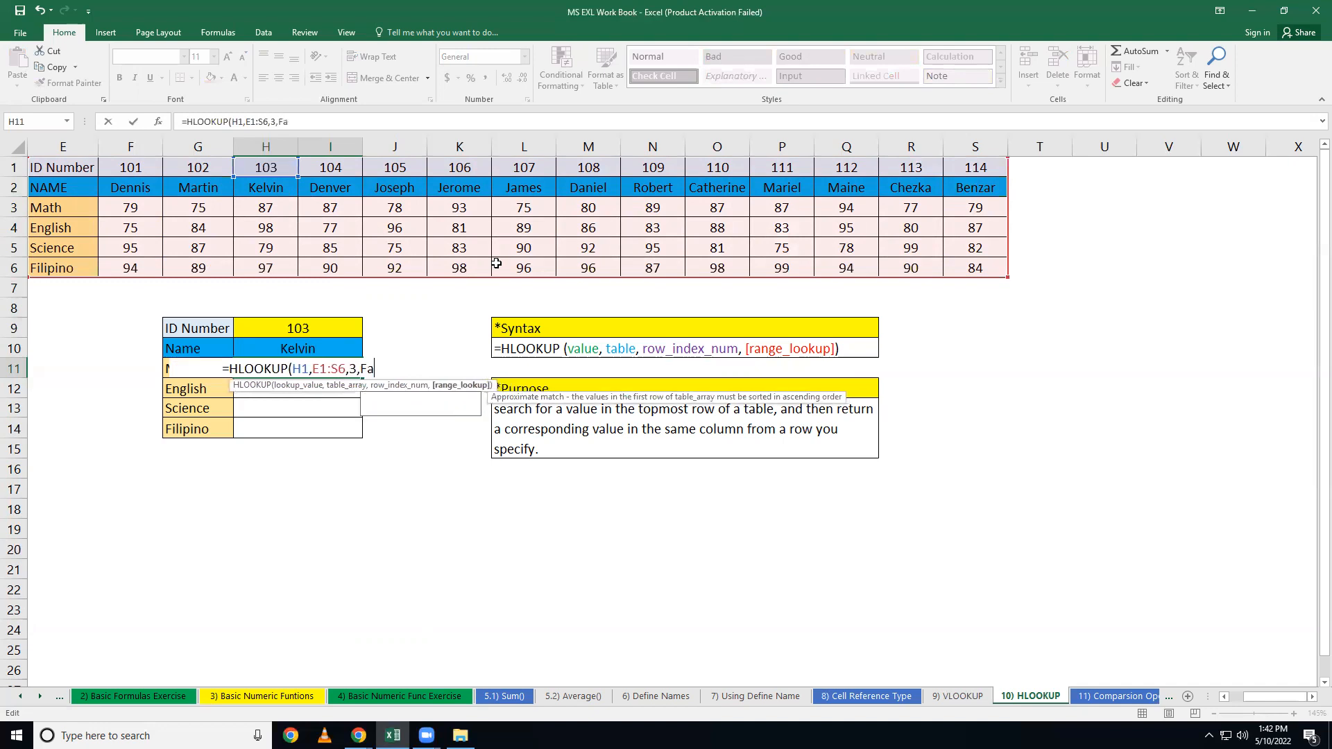
pyautogui.write('lse)')
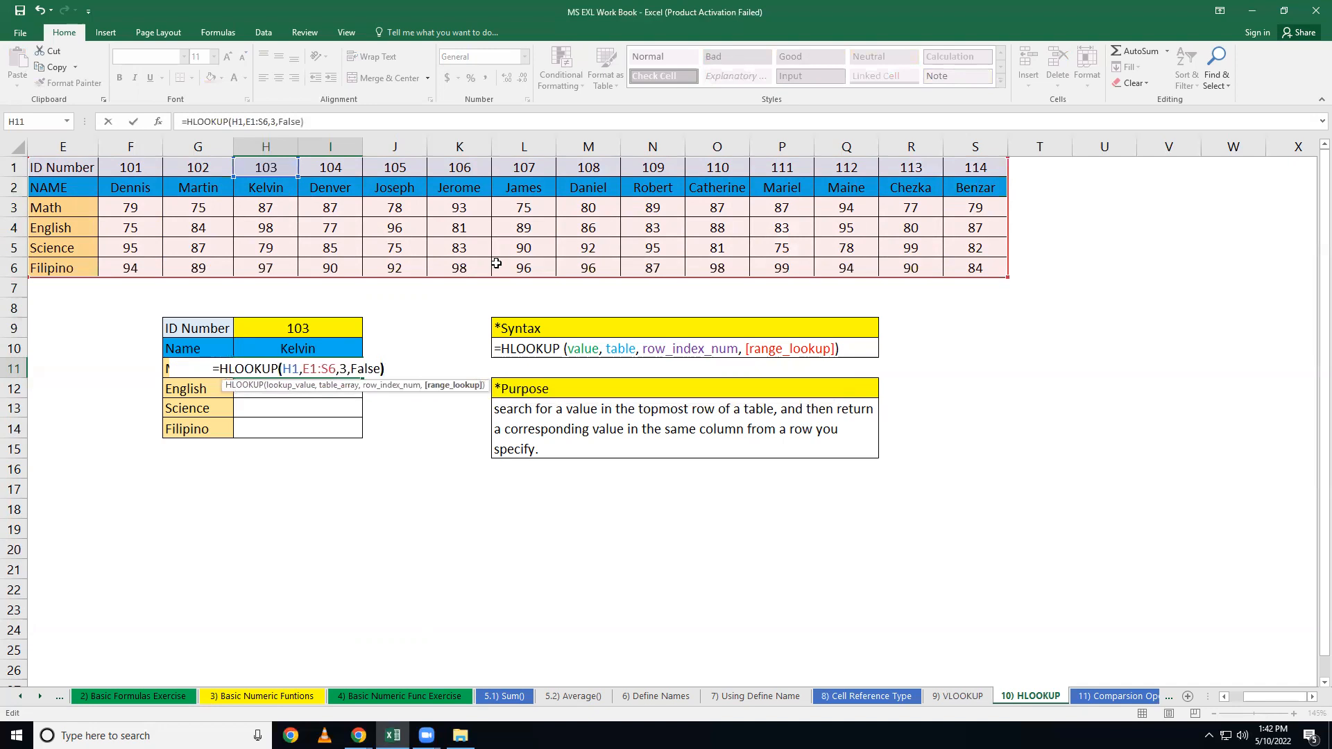
pyautogui.press('Return')
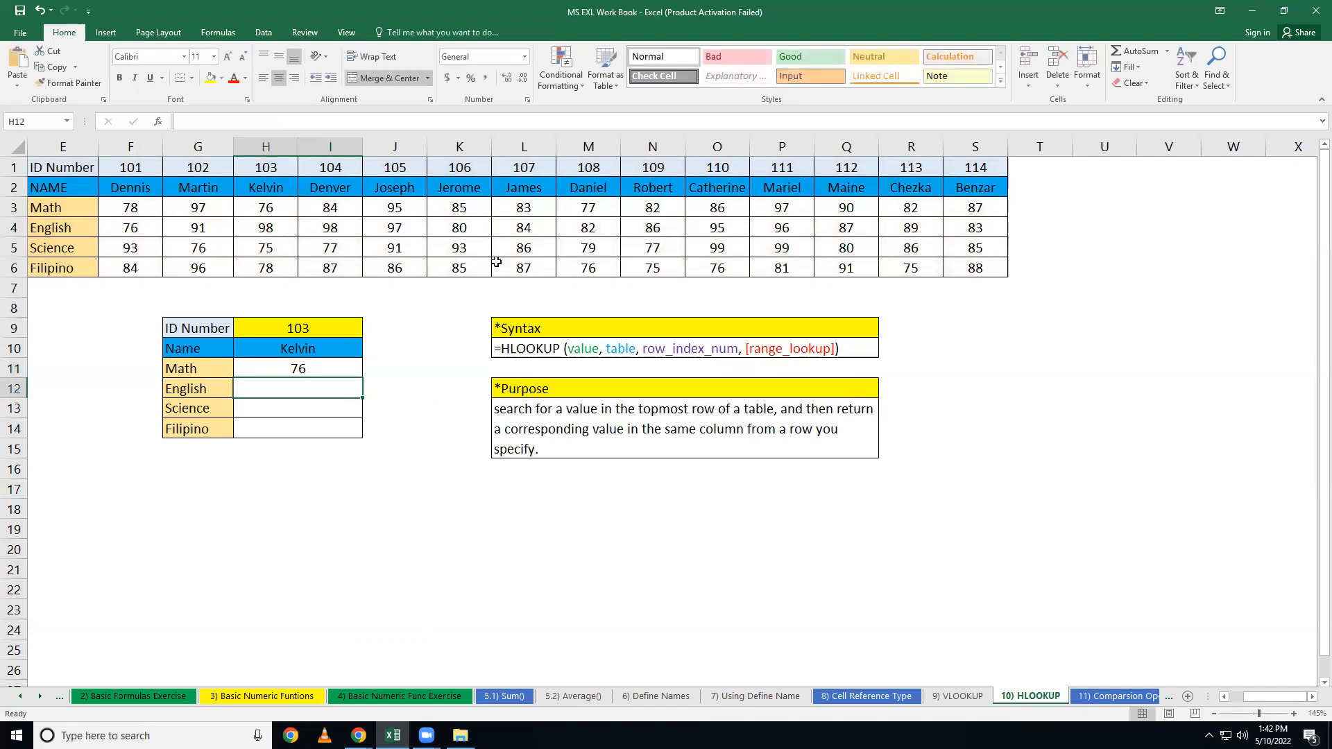
pyautogui.click(267, 169)
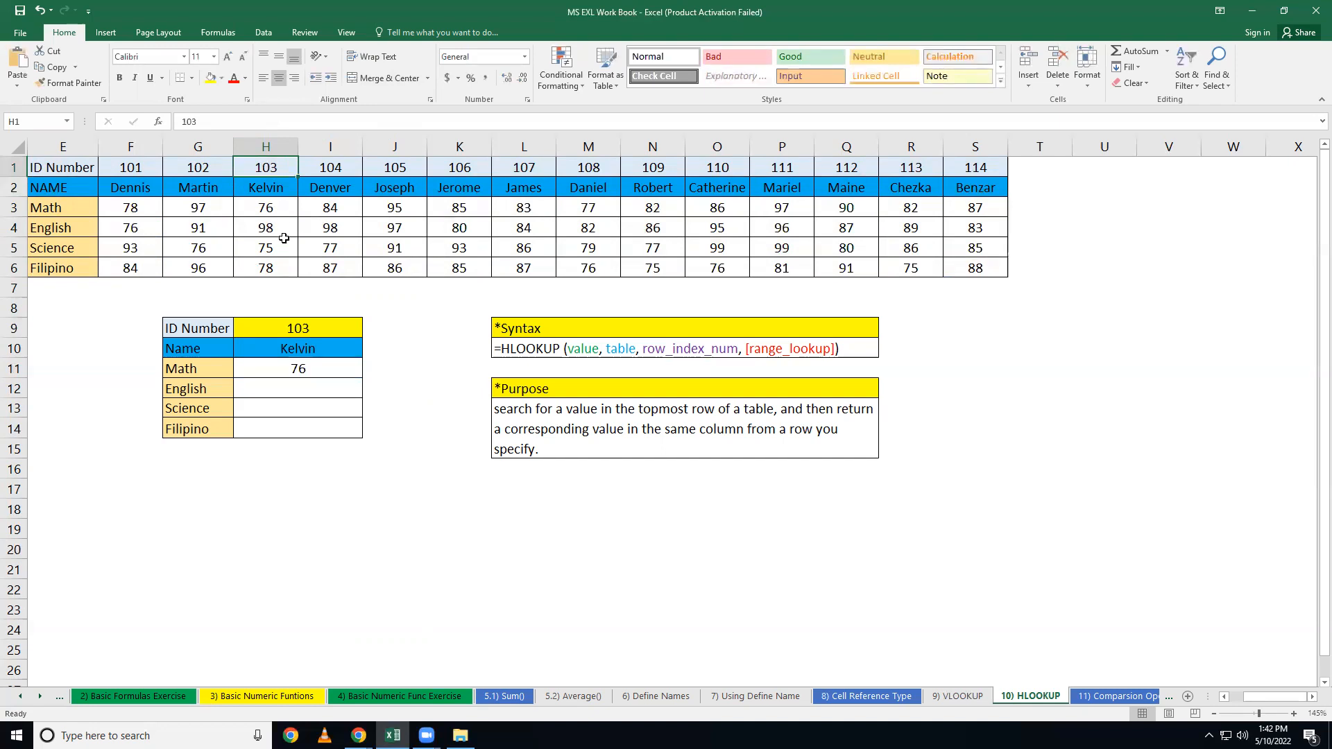
pyautogui.click(407, 513)
pyautogui.moveTo(279, 388); pyautogui.dragTo(284, 425)
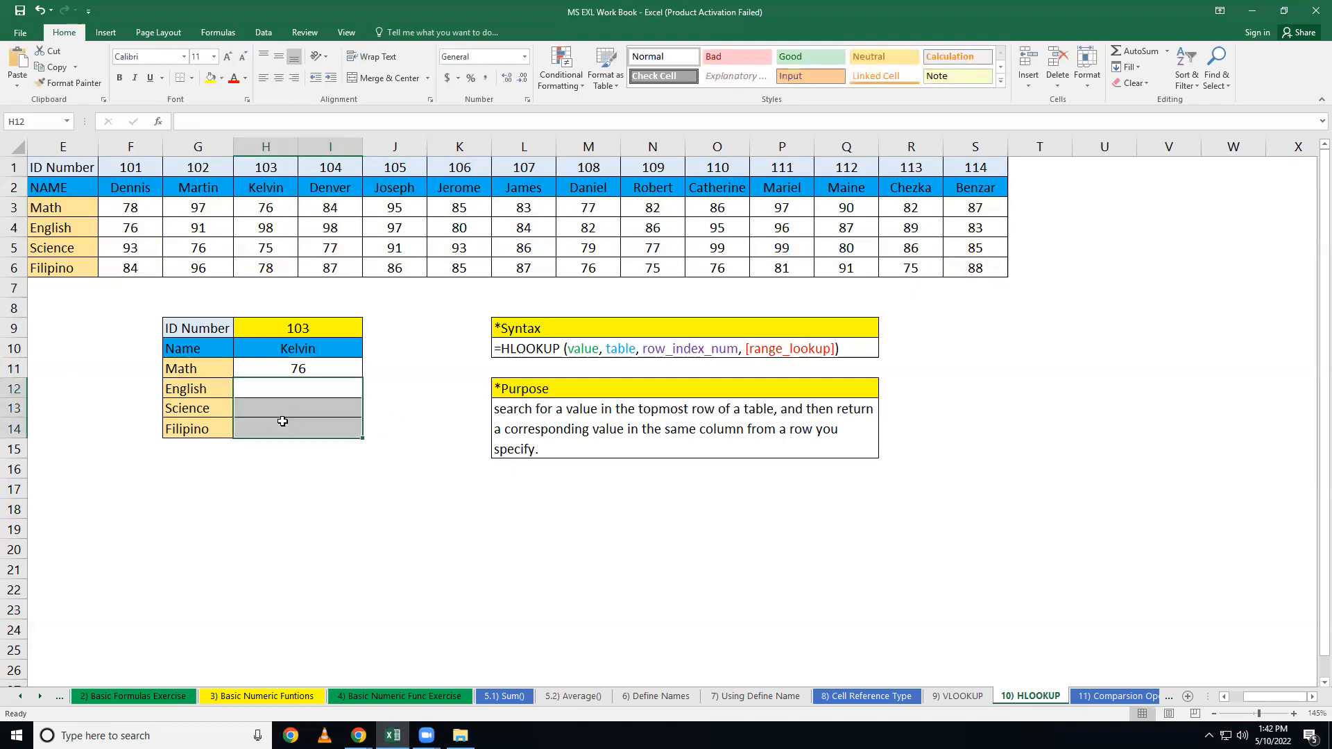